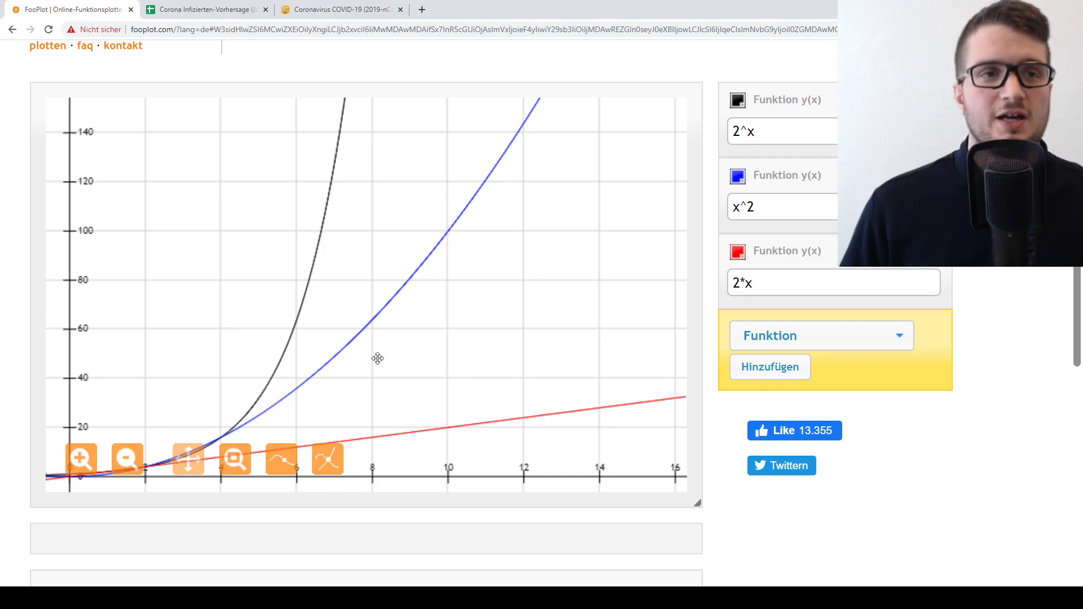
# - Switch to the Google Sheets infection forecast and select the empty Realinfizierte cell for 19.05.2020
pyautogui.click(216, 11)
pyautogui.click(313, 440)
pyautogui.scroll(-5, 313, 440)
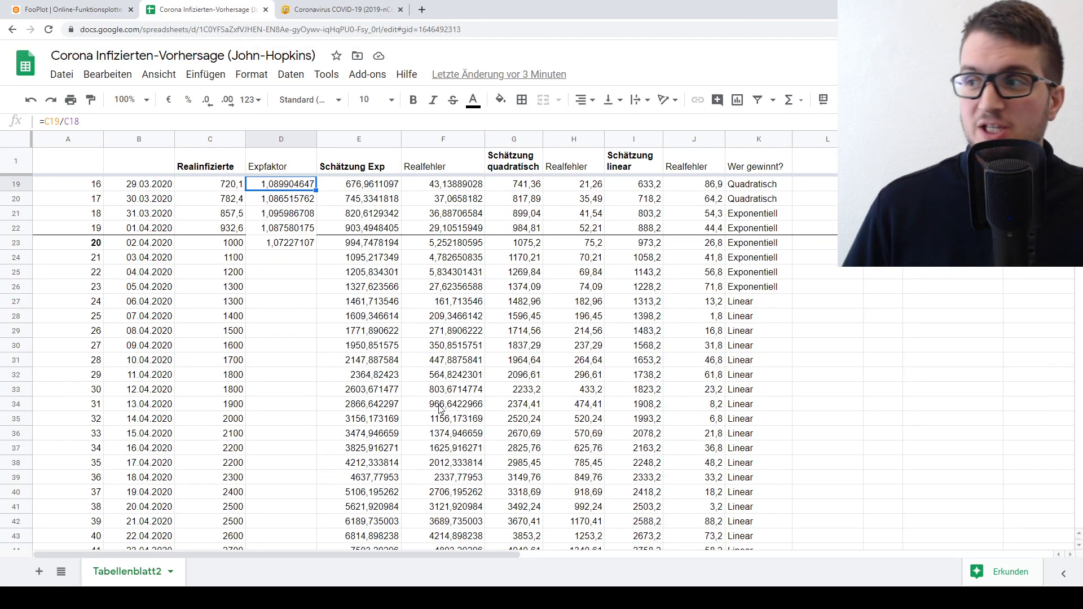
pyautogui.scroll(-5, 233, 396)
pyautogui.scroll(-10, 233, 396)
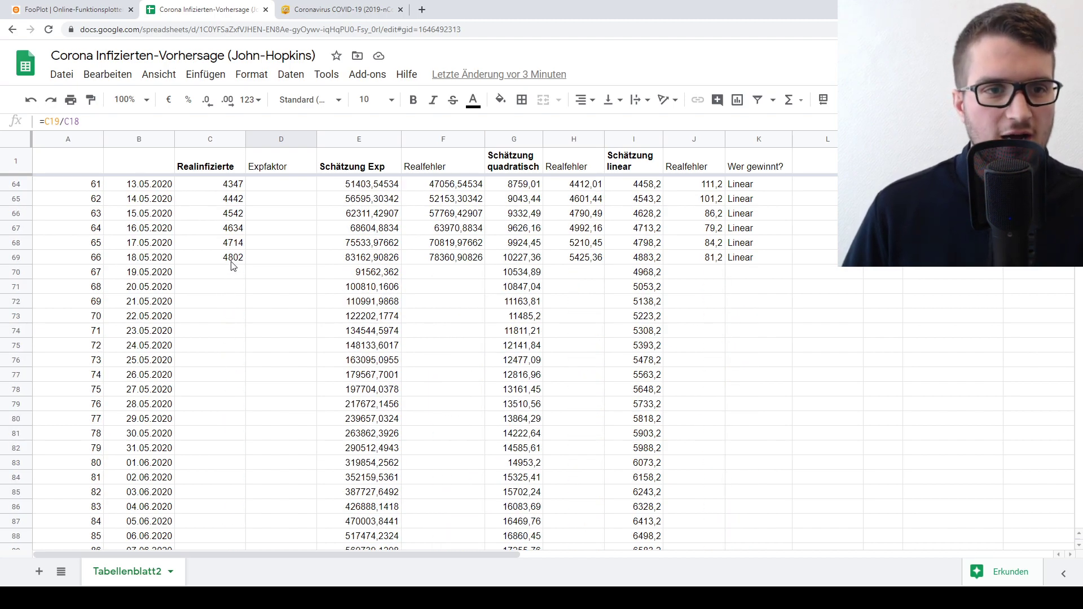
pyautogui.click(235, 261)
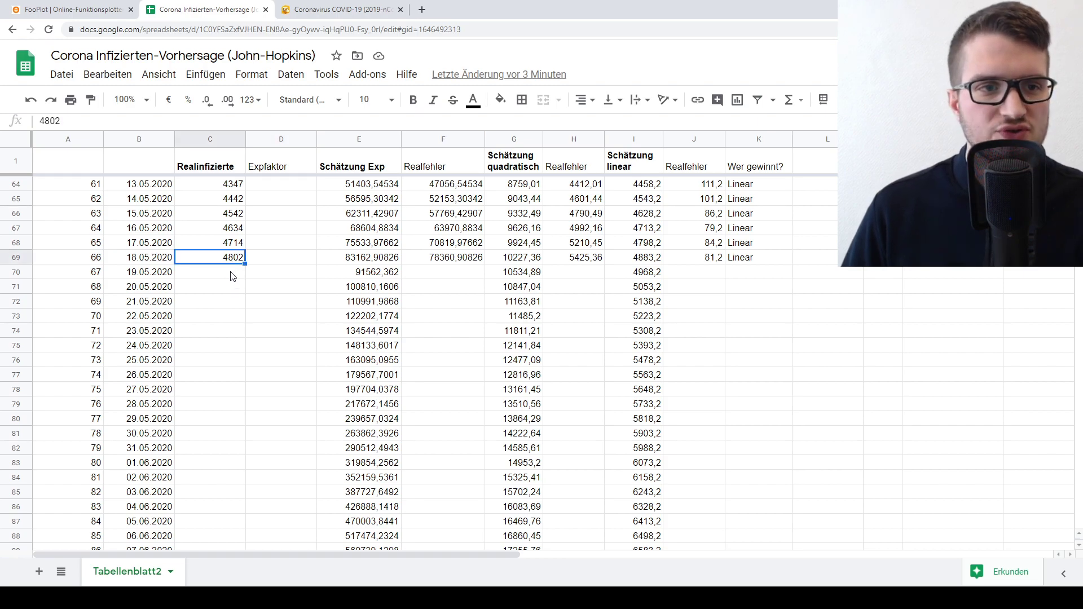
pyautogui.click(233, 274)
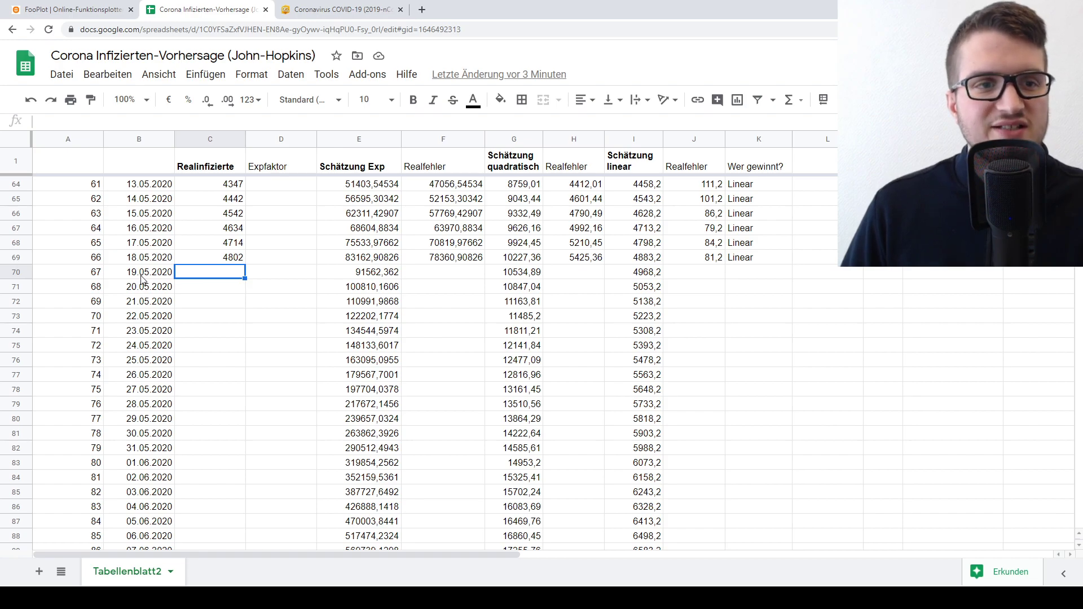
pyautogui.click(142, 277)
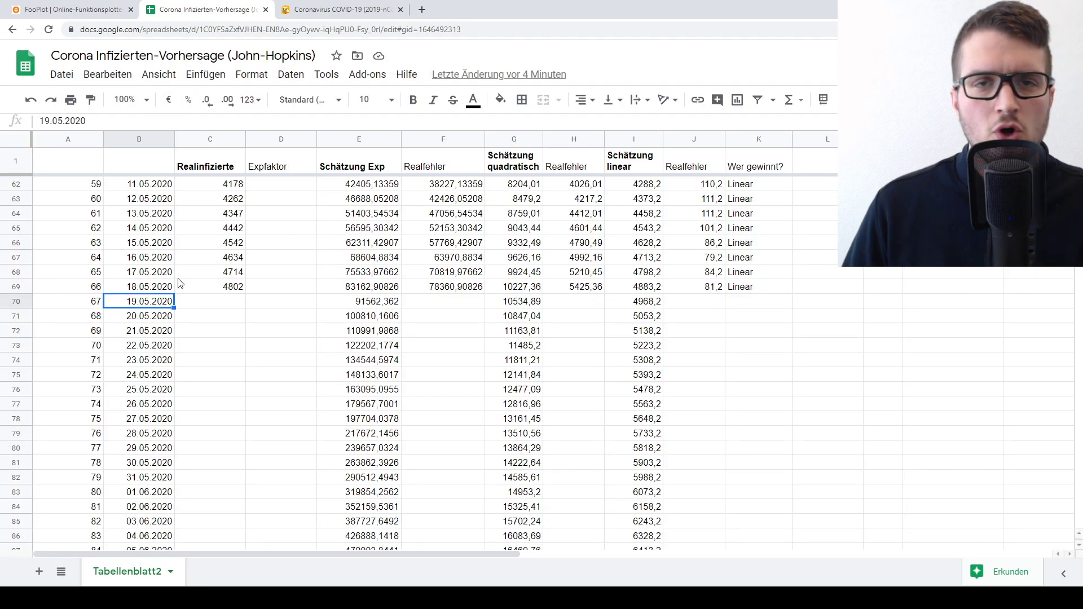
pyautogui.click(197, 307)
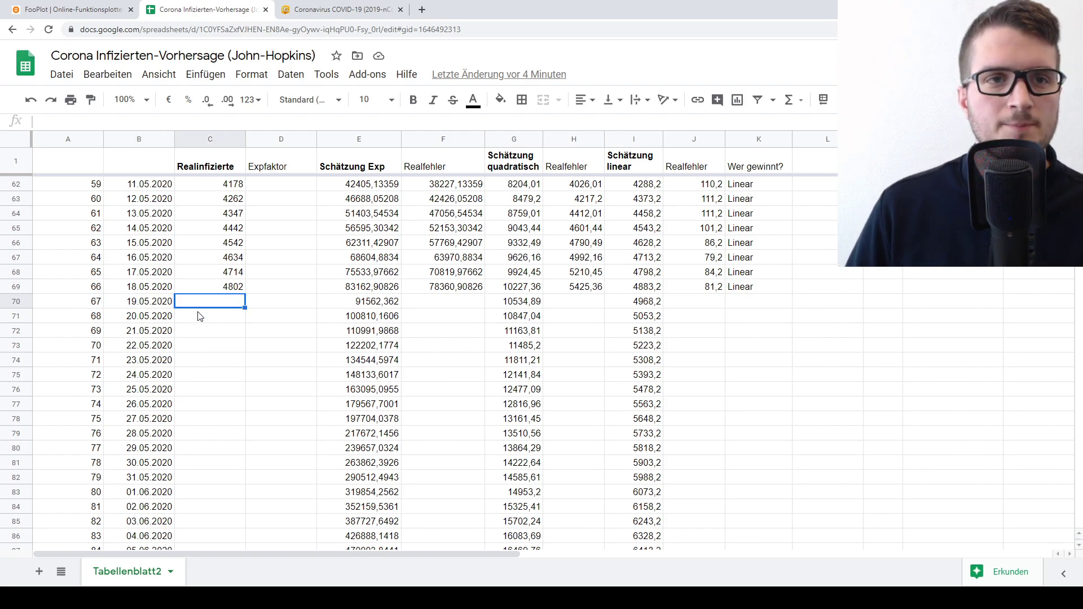
# - Look up the confirmed case count for 19 May in the Johns Hopkins dashboard's enlarged Confirmed chart
pyautogui.click(340, 13)
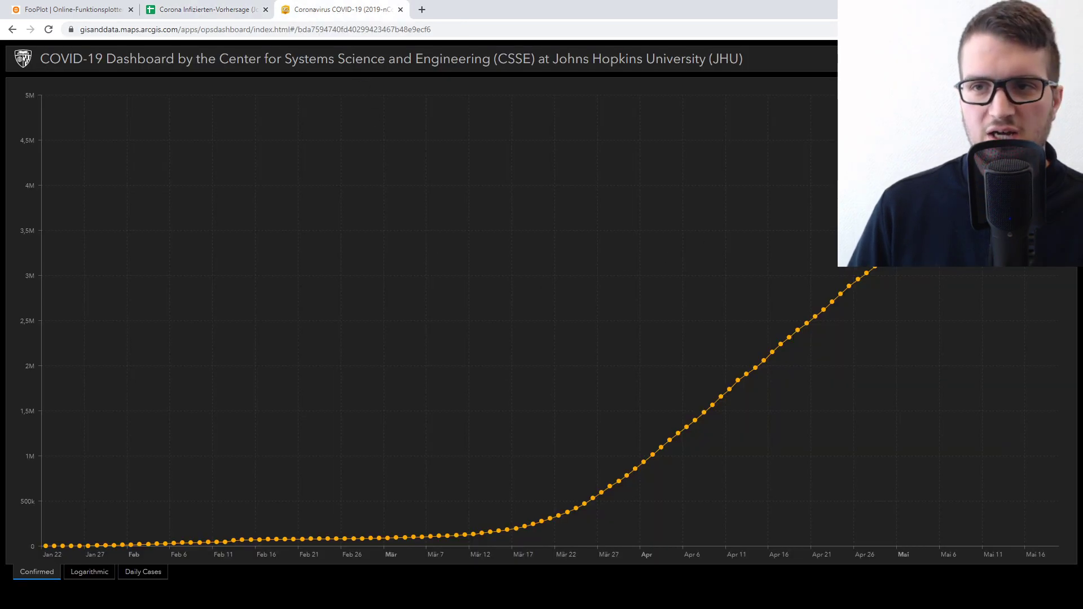
pyautogui.press('Escape')
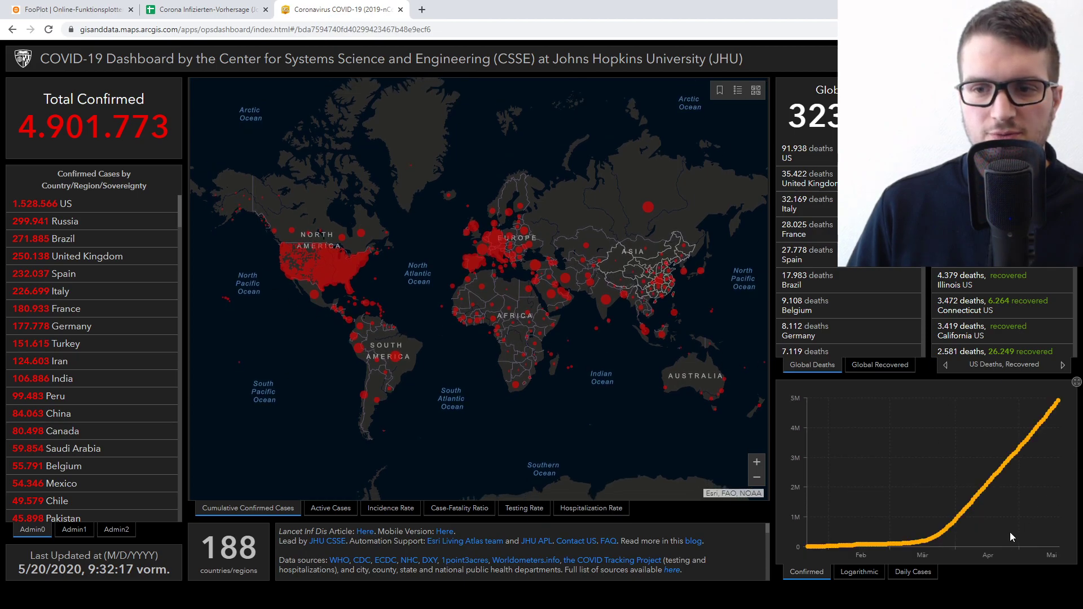
pyautogui.click(1075, 383)
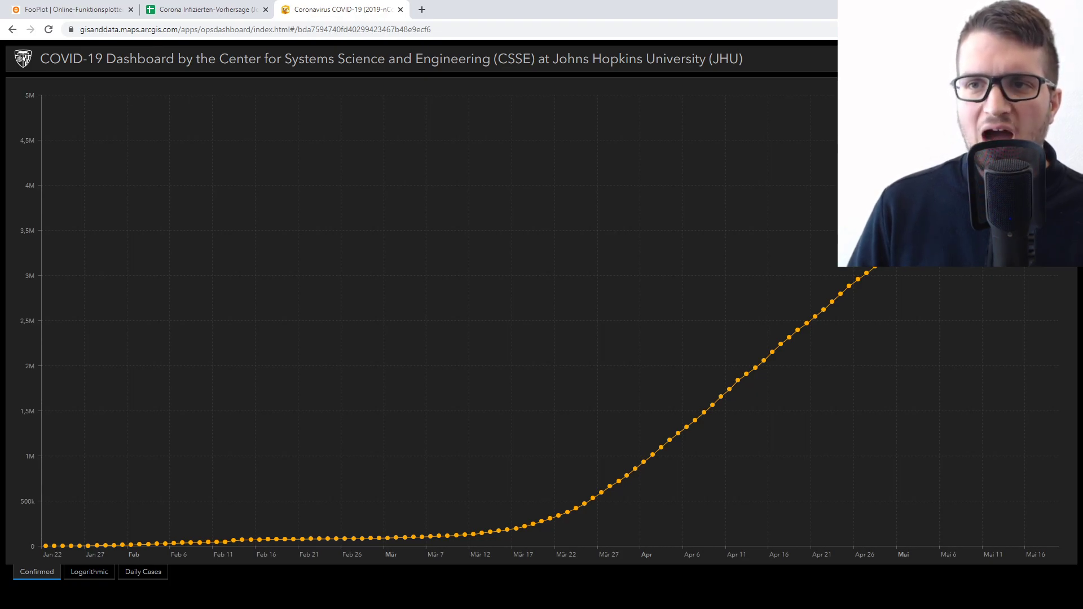
# - Return to the forecast spreadsheet and enter 4897 as the Realinfizierte value for 19.05.2020
pyautogui.click(206, 9)
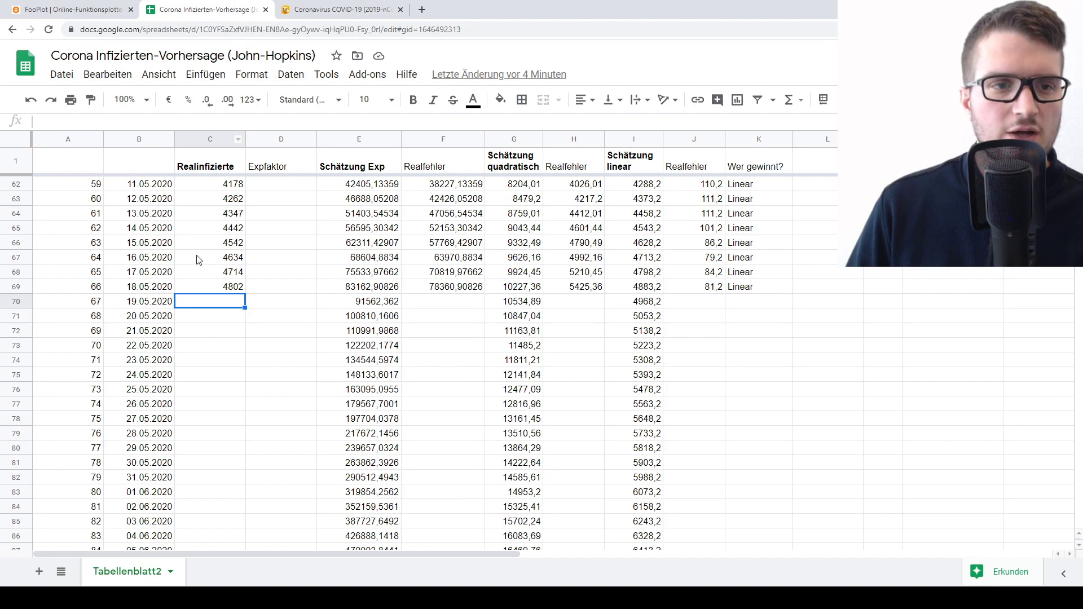
pyautogui.write('4897')
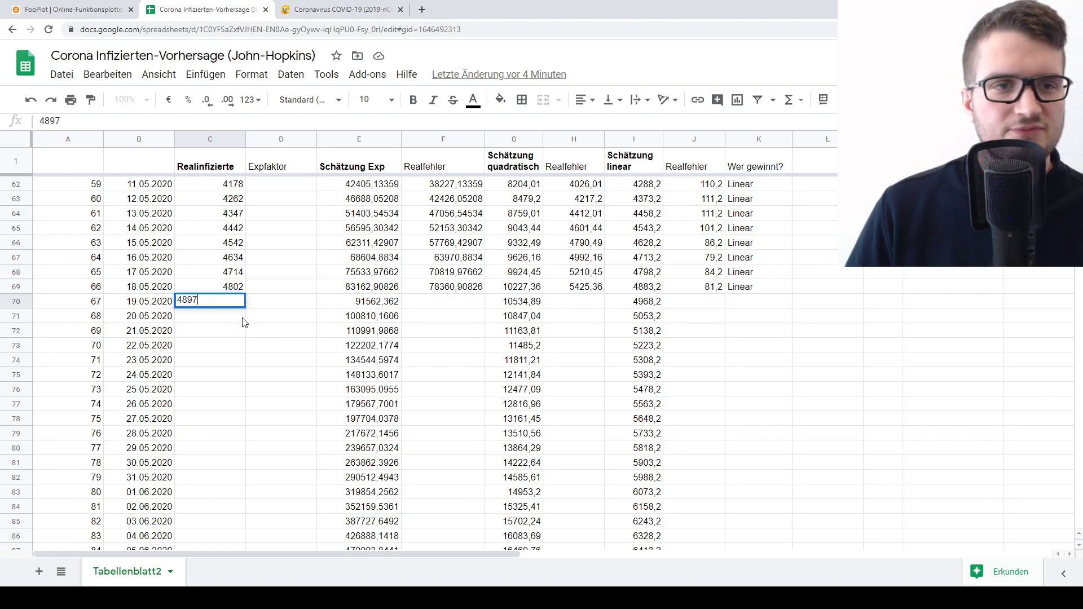
pyautogui.click(242, 334)
pyautogui.click(234, 306)
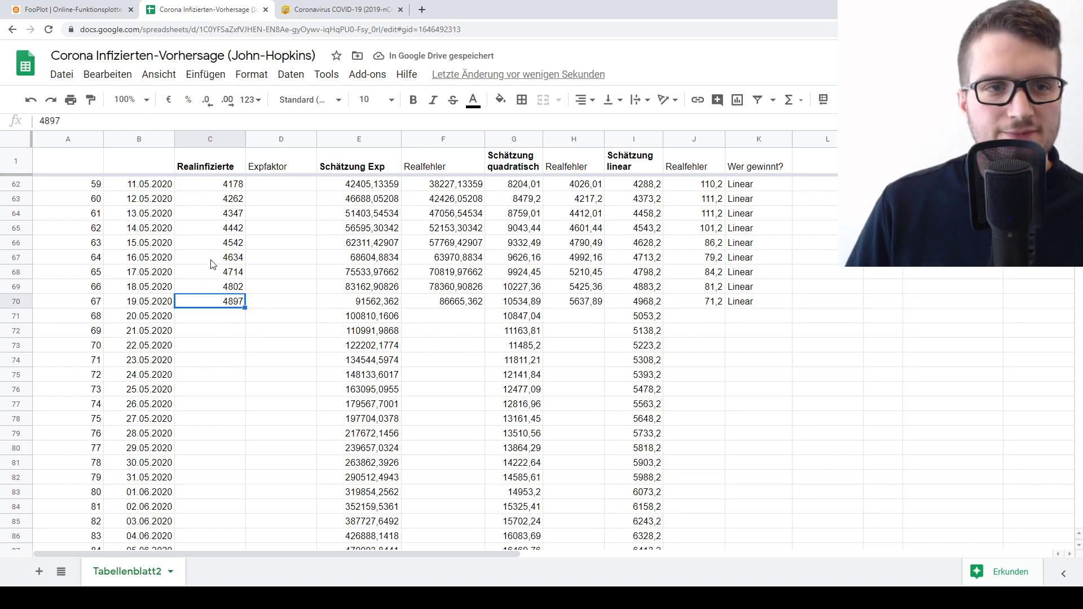
# - Compare the real case count for 19.05.2020 with its exponential, quadratic and linear estimates, and check the linear estimate's error
pyautogui.click(200, 163)
pyautogui.click(337, 169)
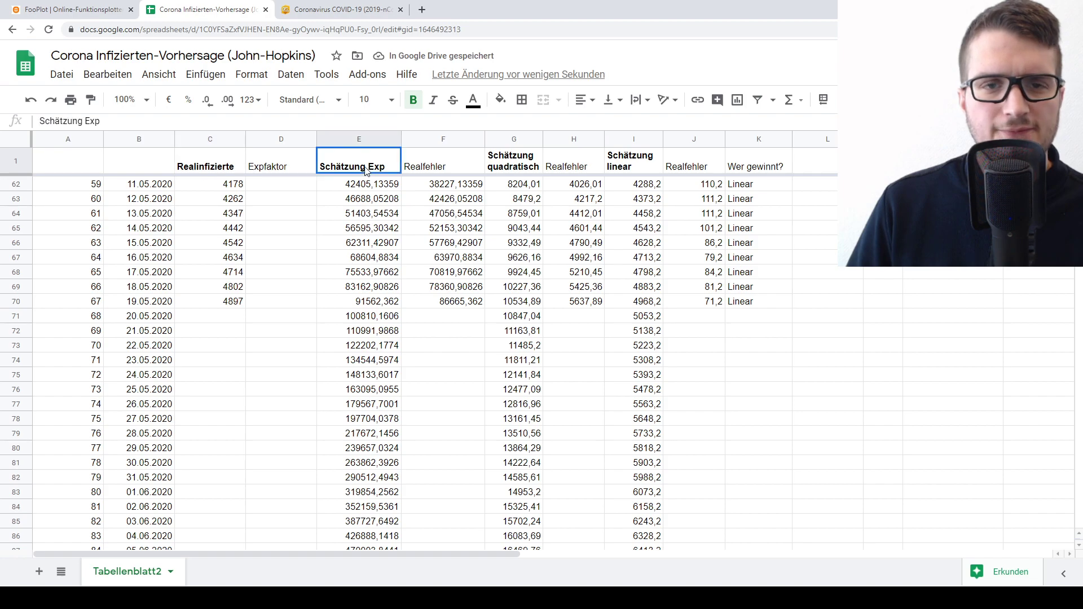
pyautogui.click(506, 166)
pyautogui.click(230, 169)
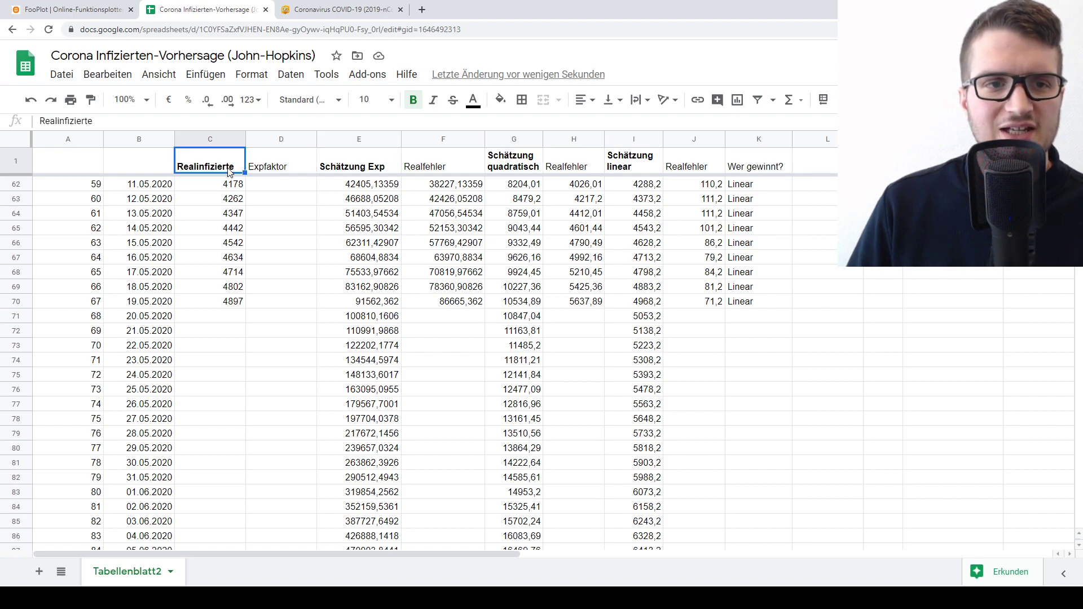
pyautogui.click(232, 303)
pyautogui.click(365, 303)
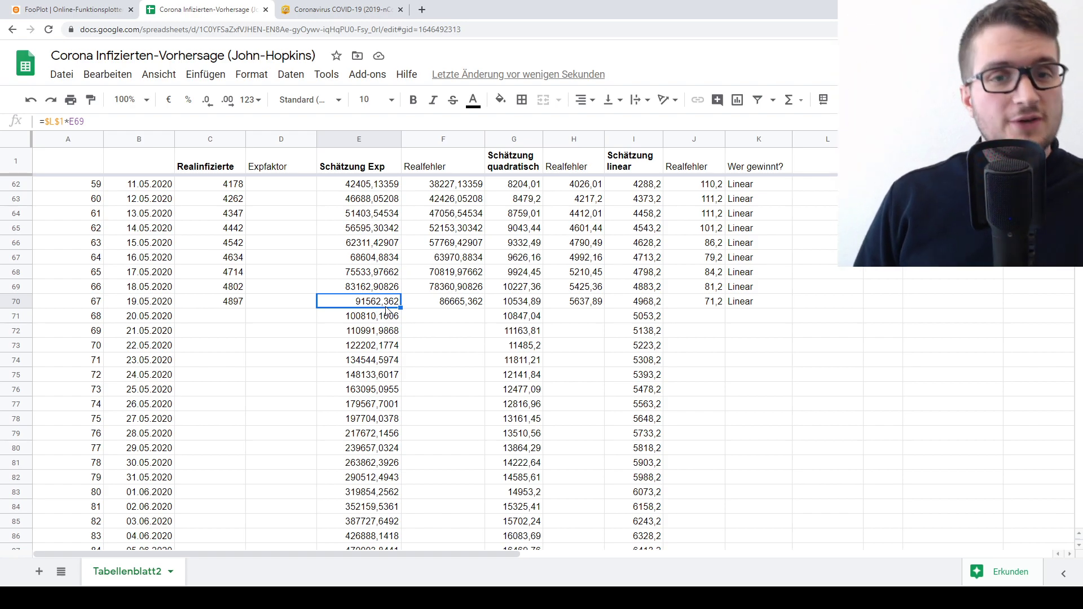
pyautogui.click(535, 302)
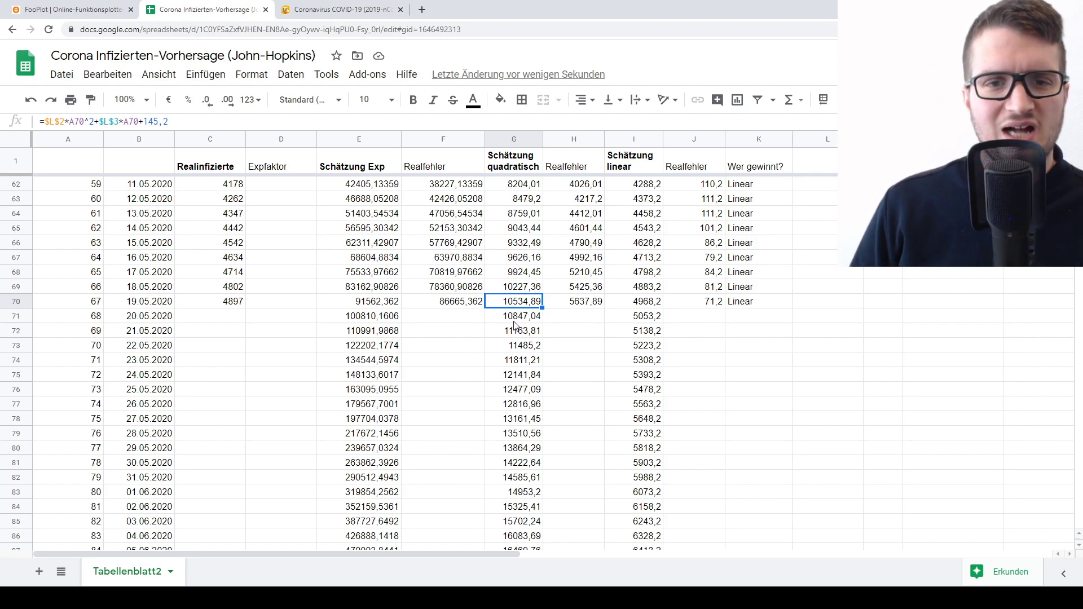
pyautogui.click(636, 307)
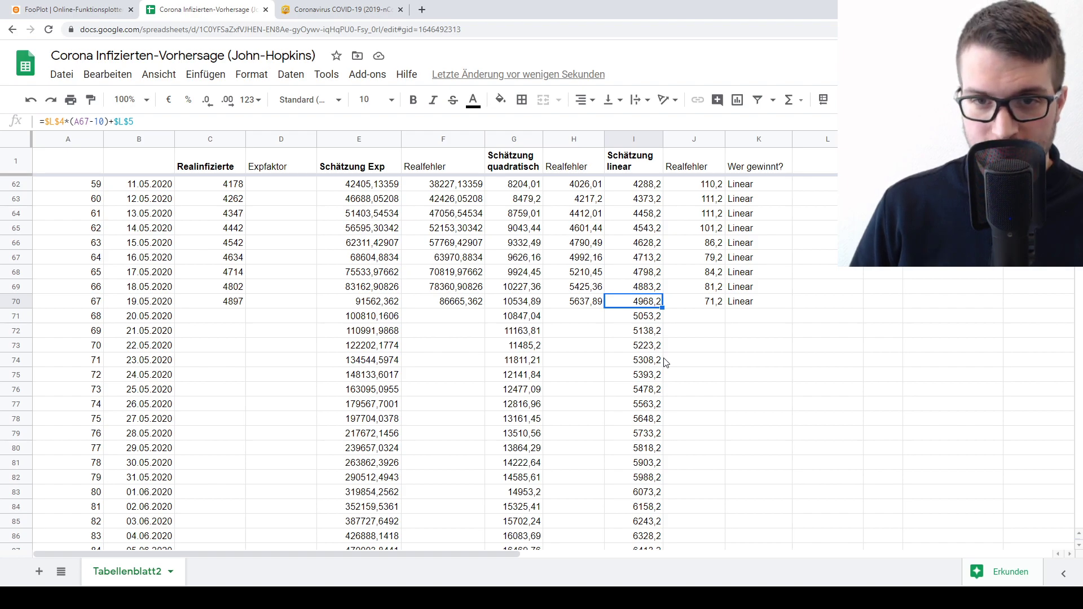
pyautogui.click(227, 305)
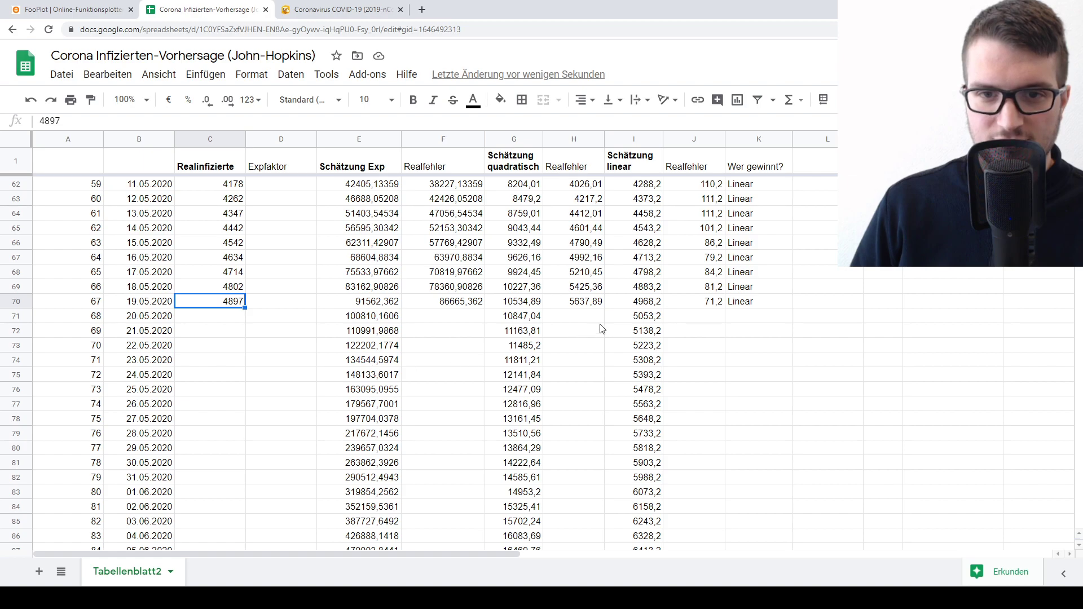
pyautogui.click(648, 305)
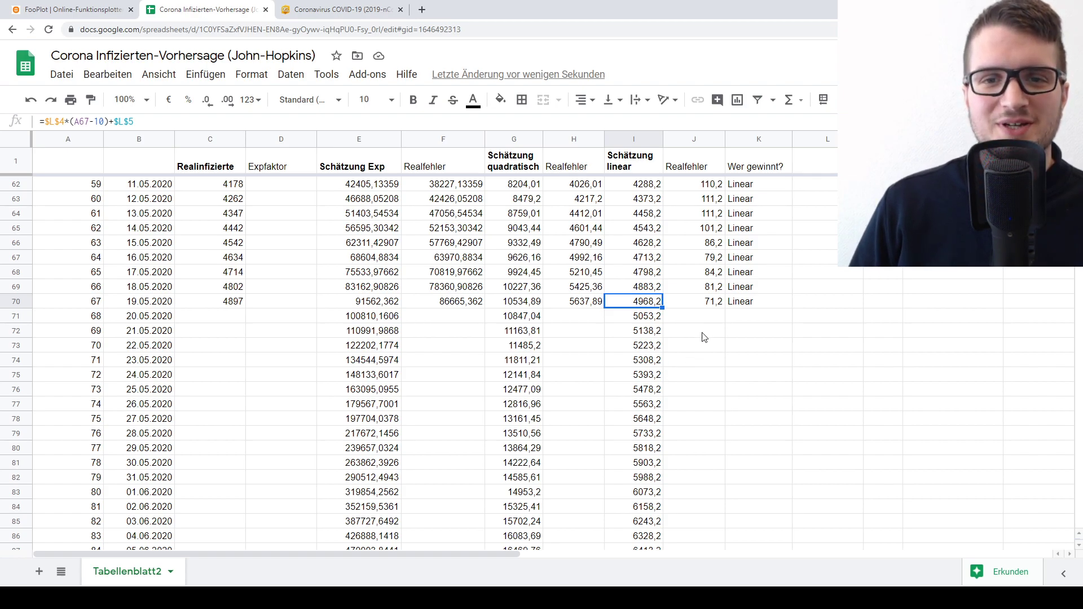
pyautogui.click(713, 305)
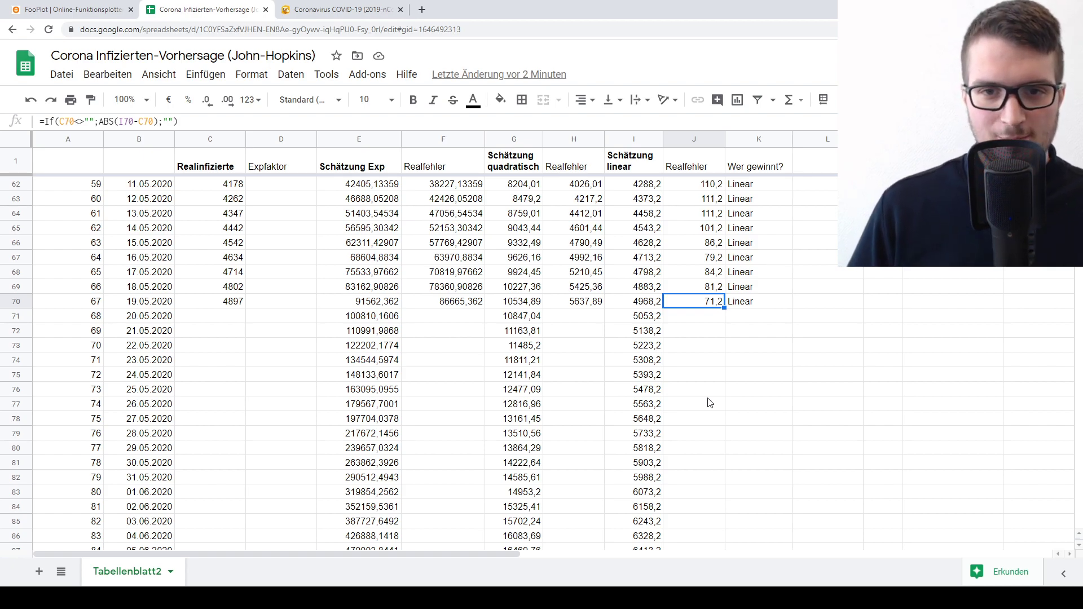
pyautogui.click(709, 403)
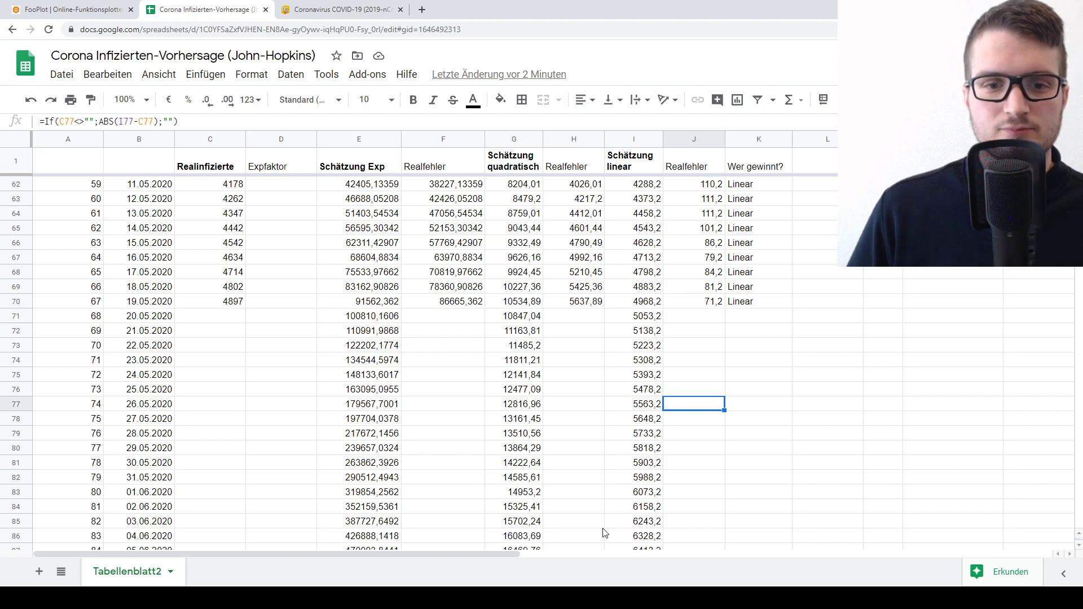
# - Enlarge the small line chart below the Realfehler sums so that it covers most of the sheet's columns
pyautogui.scroll(7, 603, 532)
pyautogui.moveTo(515, 555); pyautogui.dragTo(703, 554)
pyautogui.scroll(8, 705, 494)
pyautogui.scroll(5, 705, 494)
pyautogui.click(591, 422)
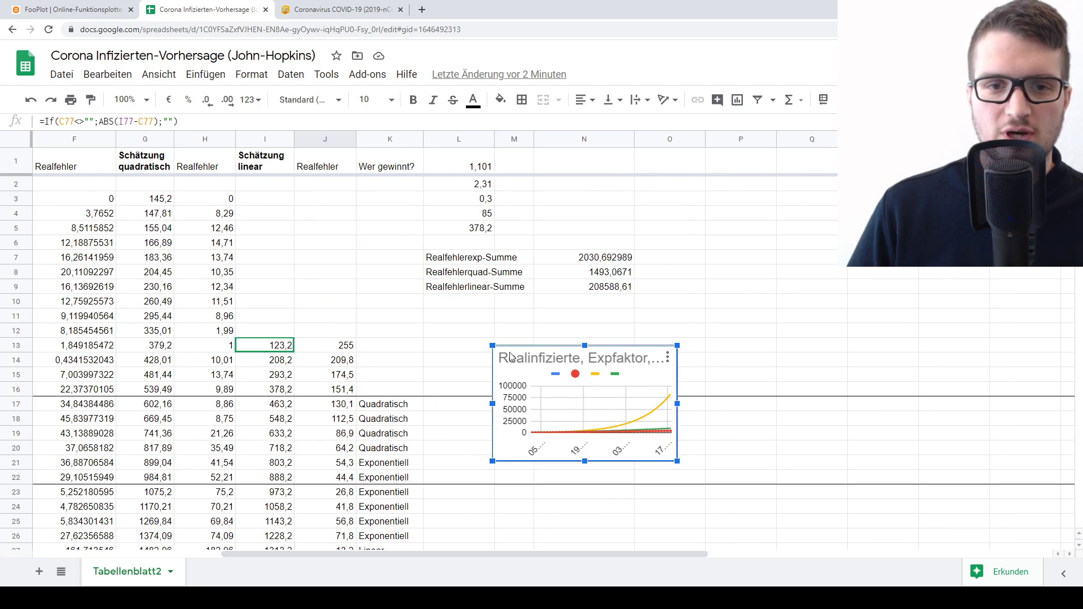
pyautogui.moveTo(489, 342); pyautogui.dragTo(111, 172)
pyautogui.moveTo(486, 351); pyautogui.dragTo(411, 325)
# - Position the enlarged chart over columns B to J so that all its curves and axes fit in view
pyautogui.hscroll(-5, 116, 229)
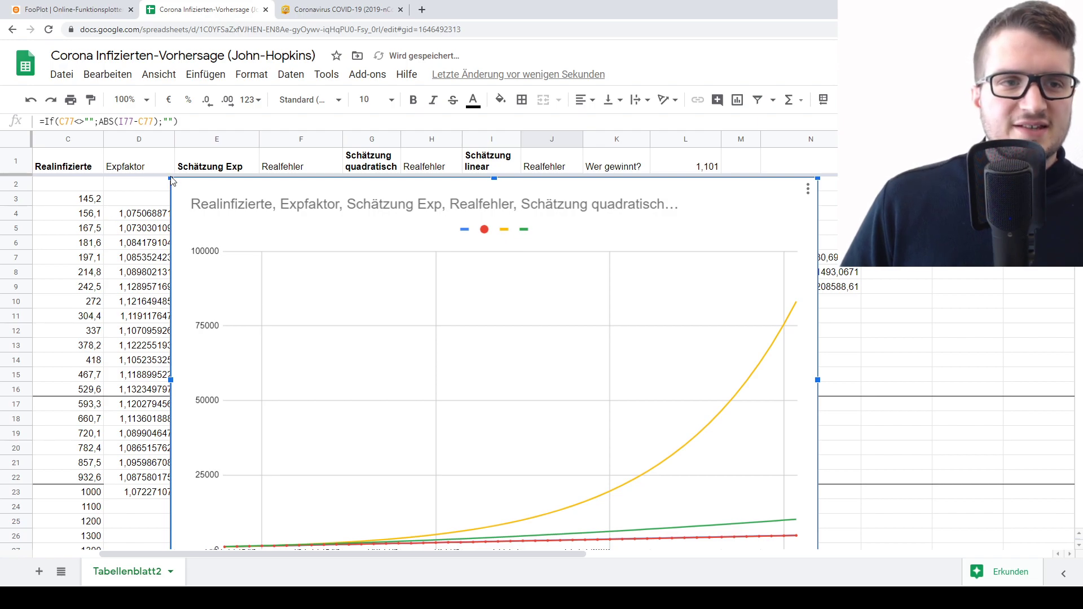
pyautogui.hscroll(-2, 169, 180)
pyautogui.scroll(-1, 169, 181)
pyautogui.moveTo(598, 369); pyautogui.dragTo(341, 350)
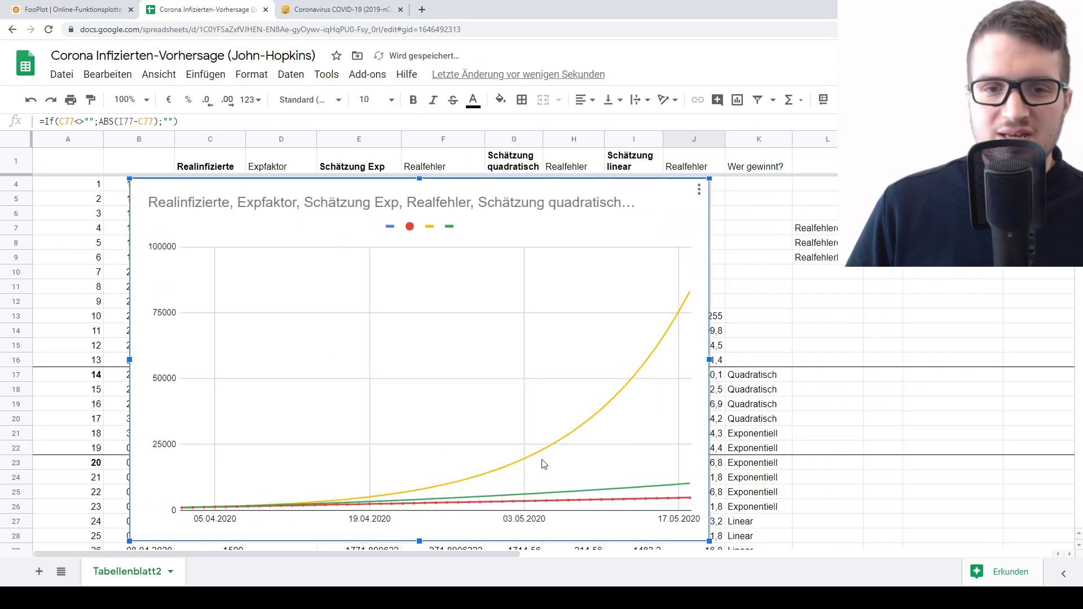
# - Turn on the logarithmic scale for the chart's vertical axis and close the chart settings
pyautogui.moveTo(561, 444)
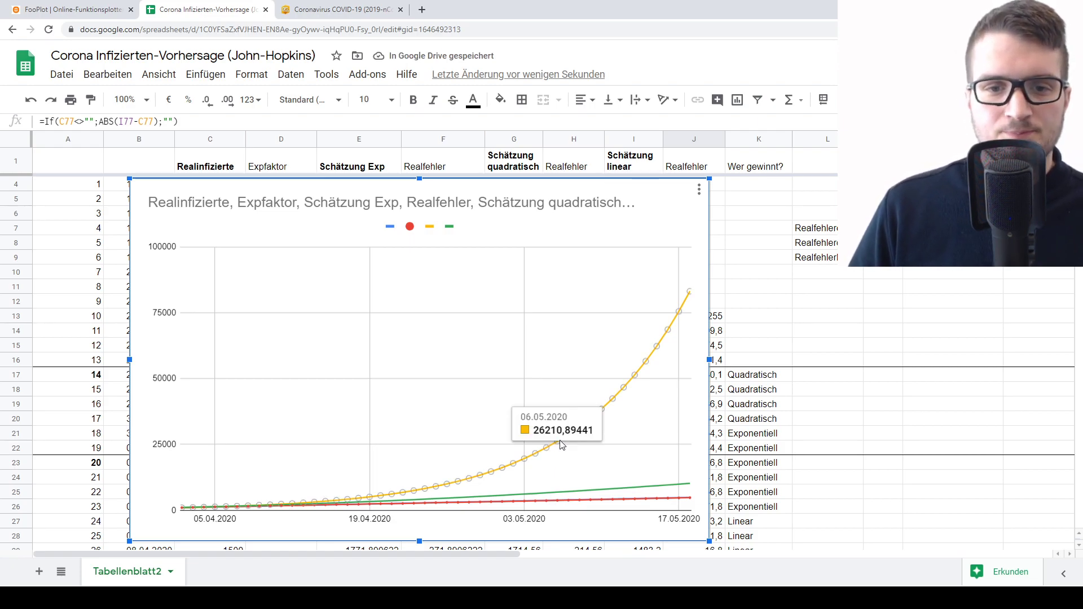
pyautogui.moveTo(581, 492)
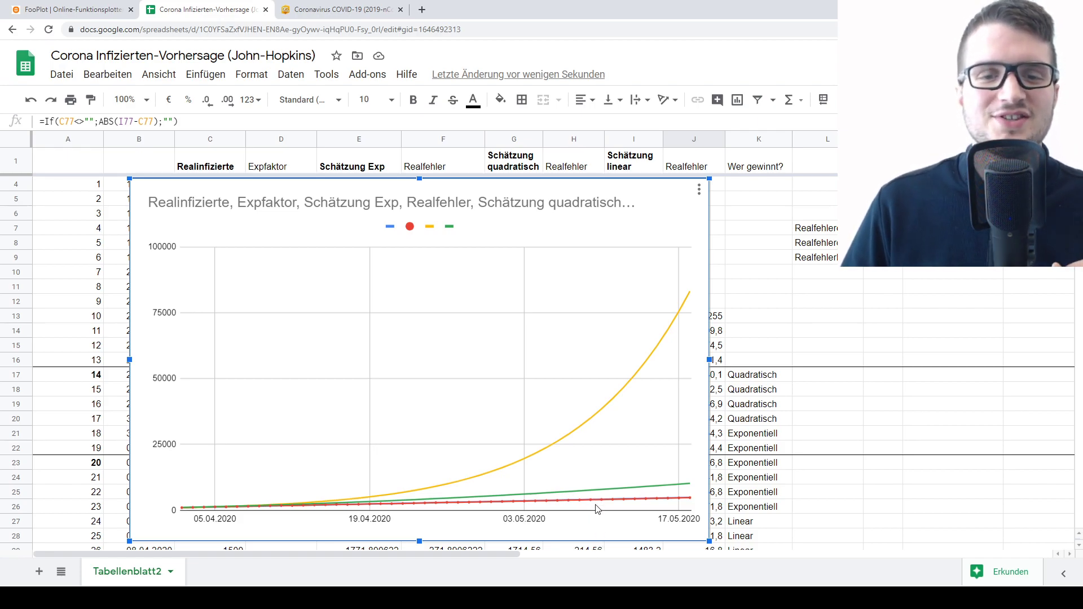
pyautogui.moveTo(605, 506)
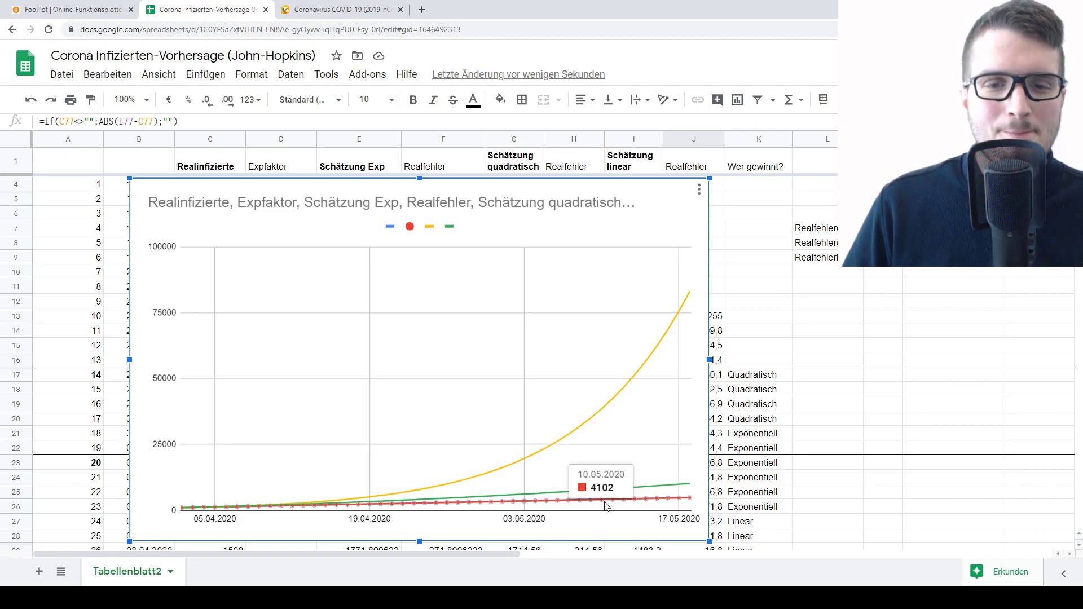
pyautogui.doubleClick(672, 433)
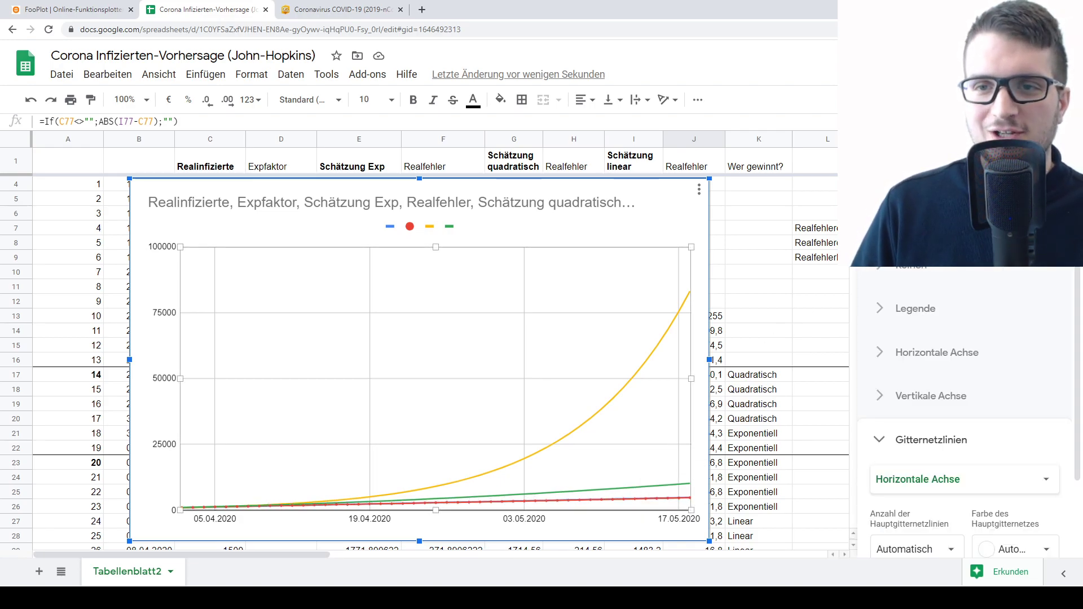
pyautogui.click(908, 135)
pyautogui.scroll(-3, 947, 404)
pyautogui.scroll(3, 945, 401)
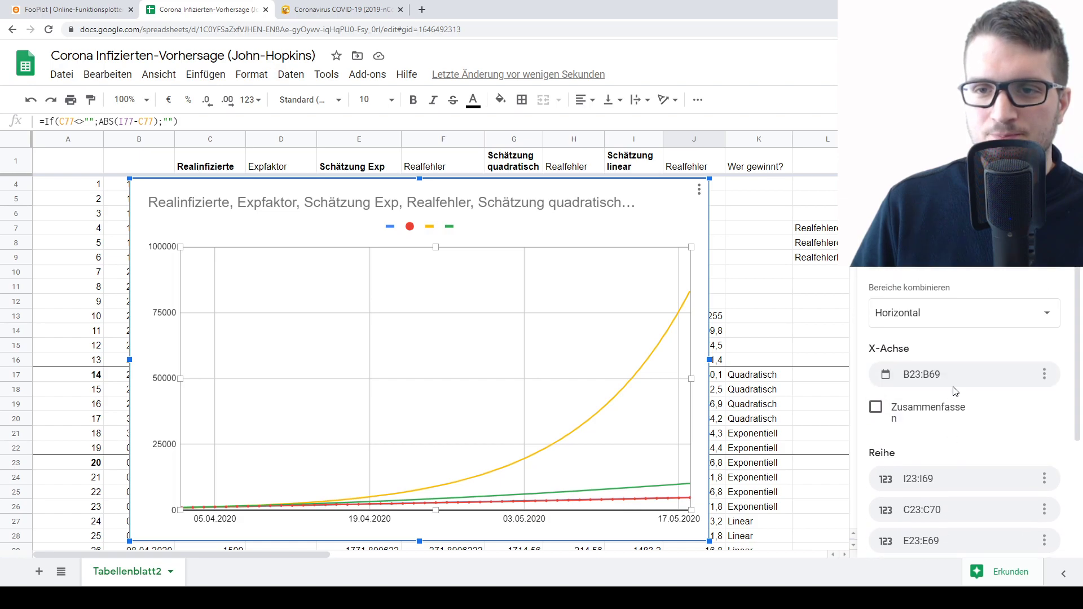
pyautogui.scroll(-3, 938, 370)
pyautogui.click(981, 135)
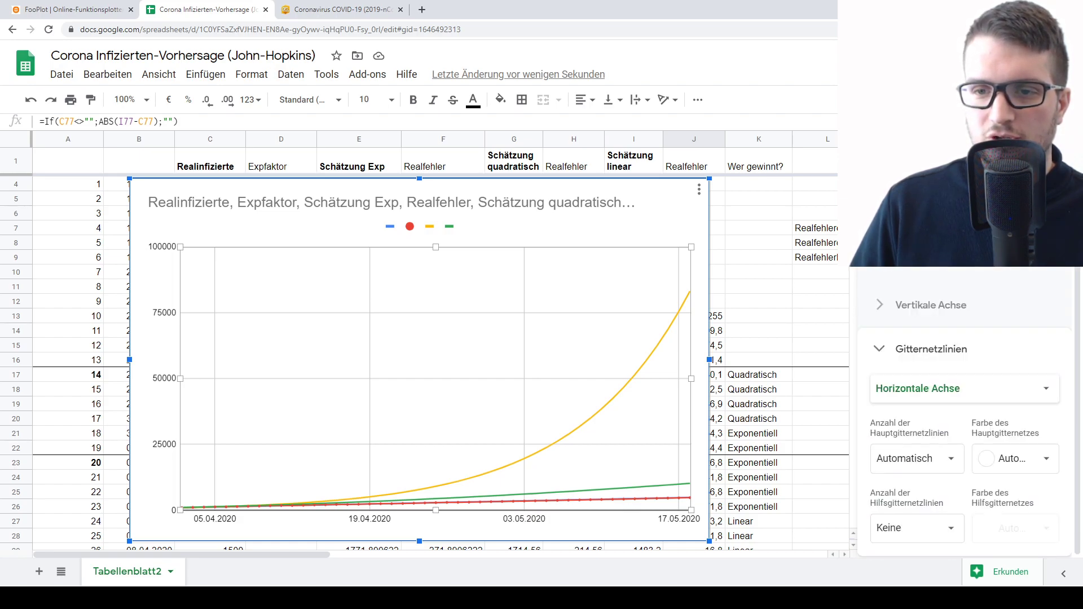
pyautogui.click(928, 305)
pyautogui.scroll(-3, 939, 394)
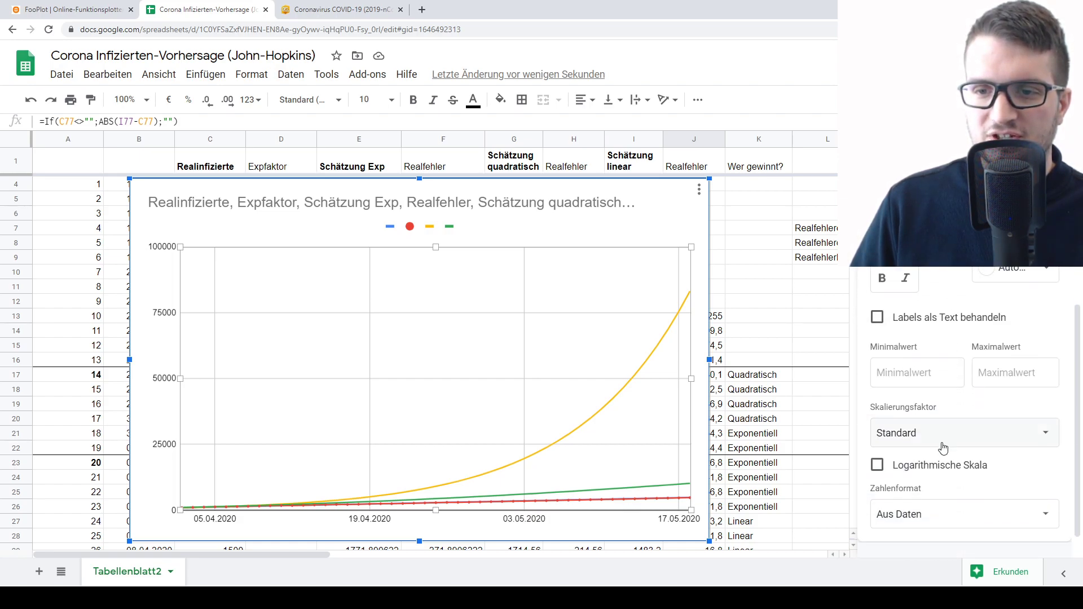
pyautogui.click(927, 454)
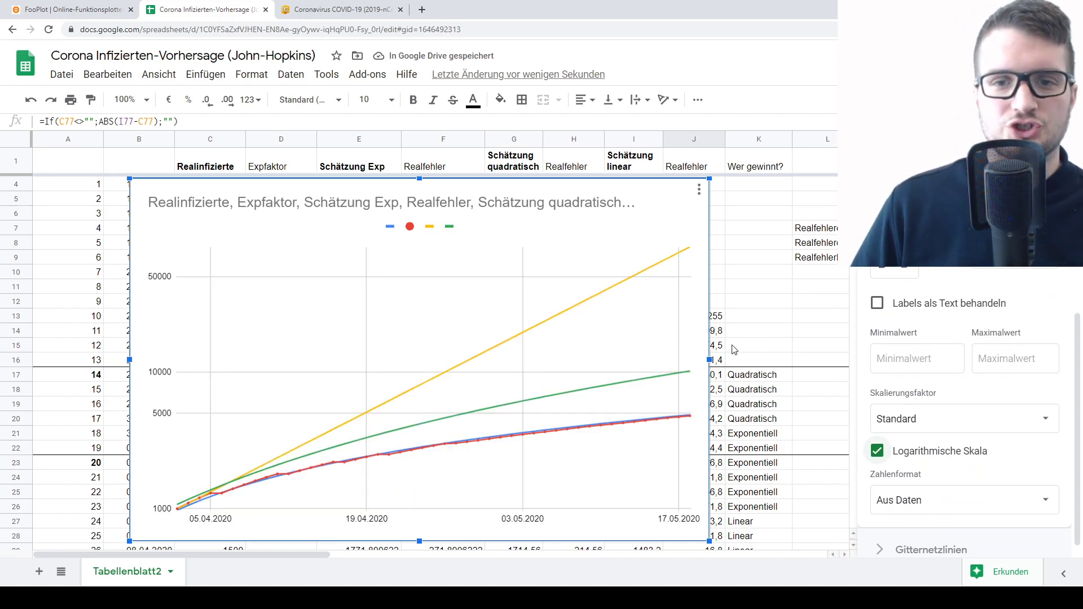
pyautogui.click(815, 361)
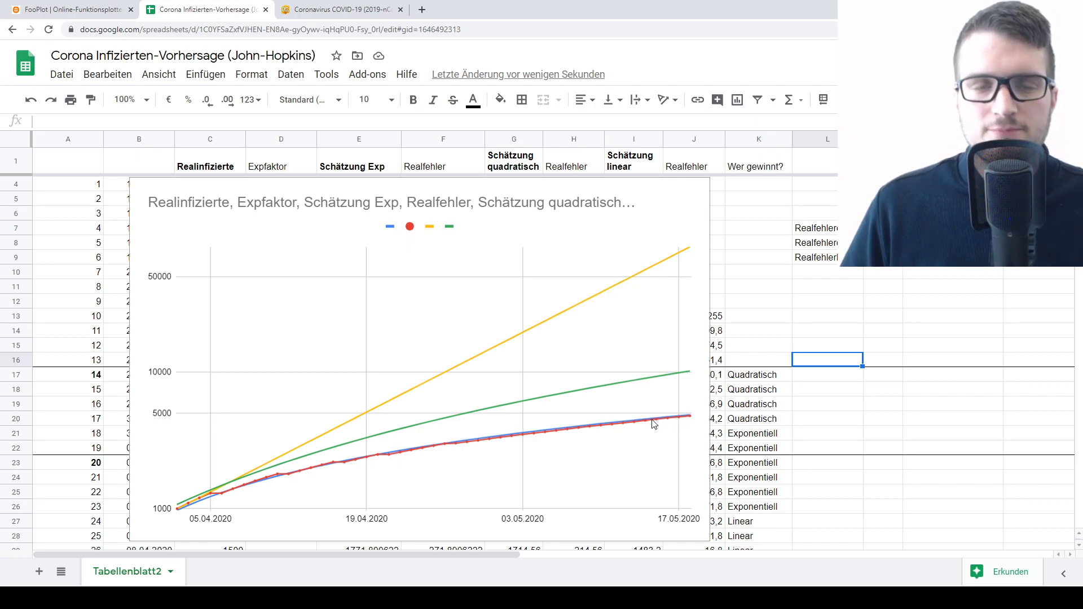
# - Move the chart aside so that it starts at column G and leaves columns A to F uncovered
pyautogui.click(657, 363)
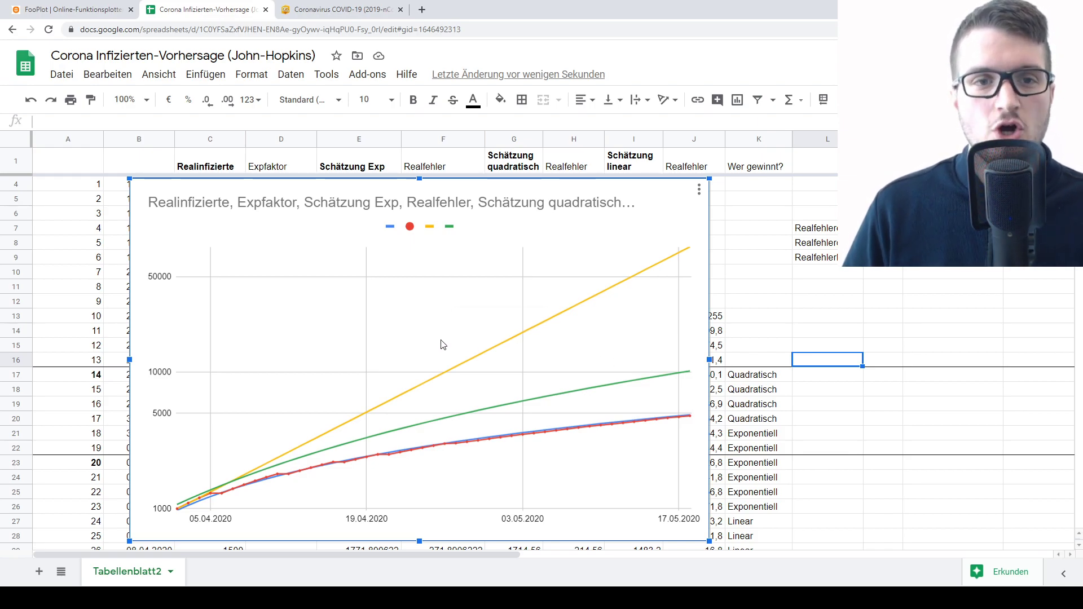
pyautogui.moveTo(402, 341); pyautogui.dragTo(648, 353)
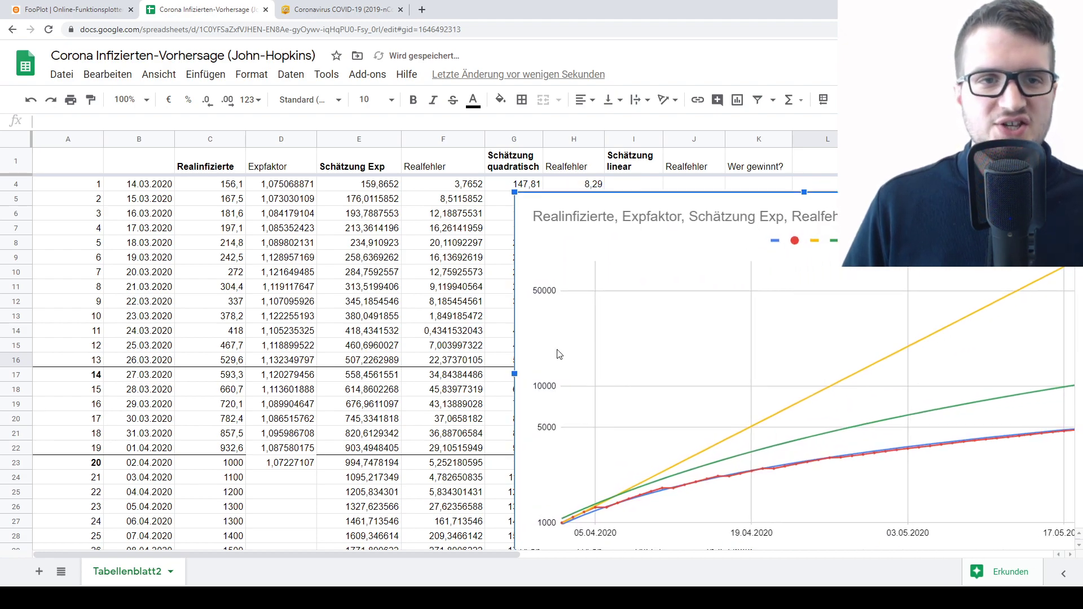
# - Shrink the large chart to a small thumbnail over columns M and N, beside rows 14 to 19, below the Realfehler sums
pyautogui.click(335, 338)
pyautogui.click(615, 297)
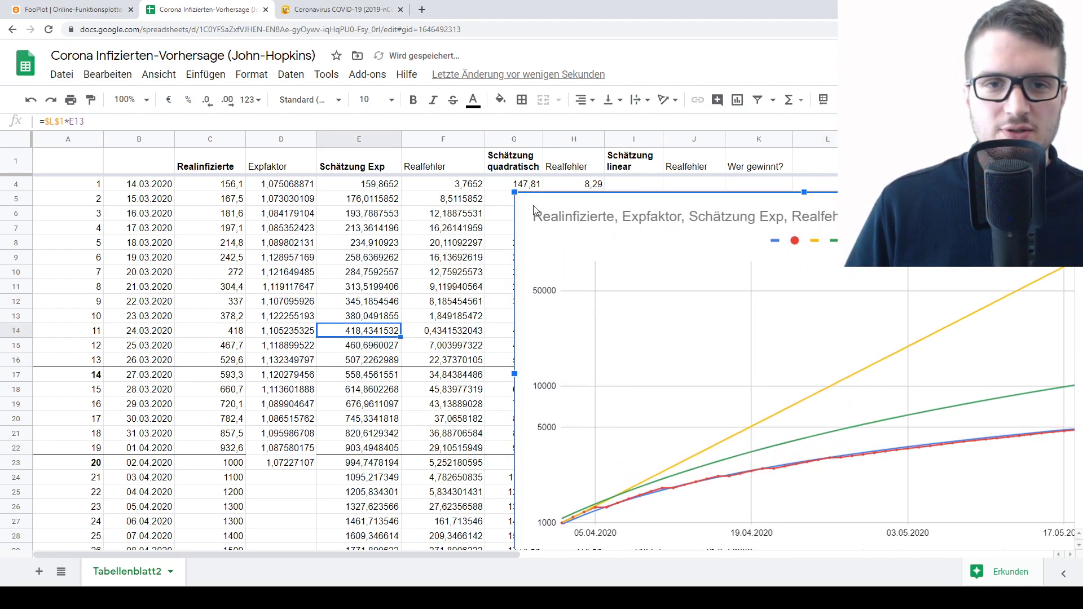
pyautogui.moveTo(512, 192); pyautogui.dragTo(906, 363)
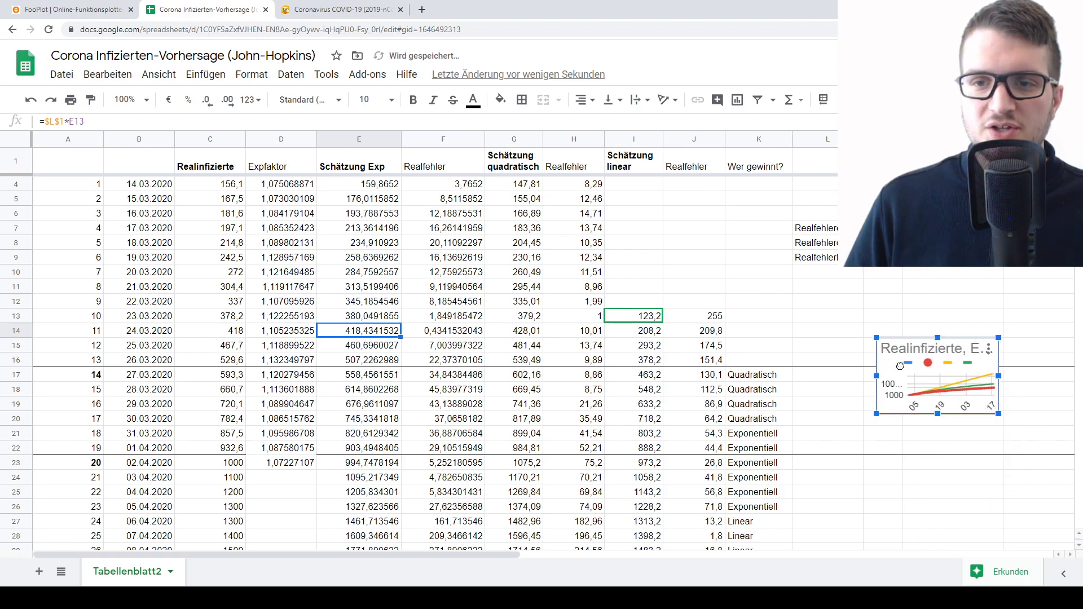
pyautogui.click(835, 339)
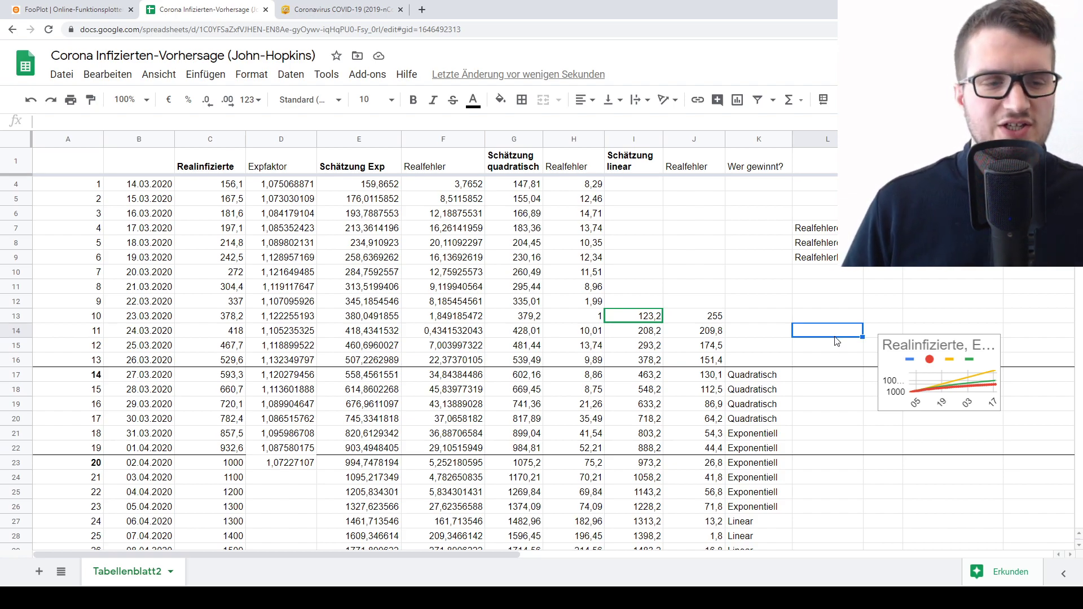
# - Examine the dates, Realinfizierte values and Expfaktor values up to 26.03.2020, highlighting each range in turn, and check the exponential estimate's formula
pyautogui.scroll(-5, 569, 405)
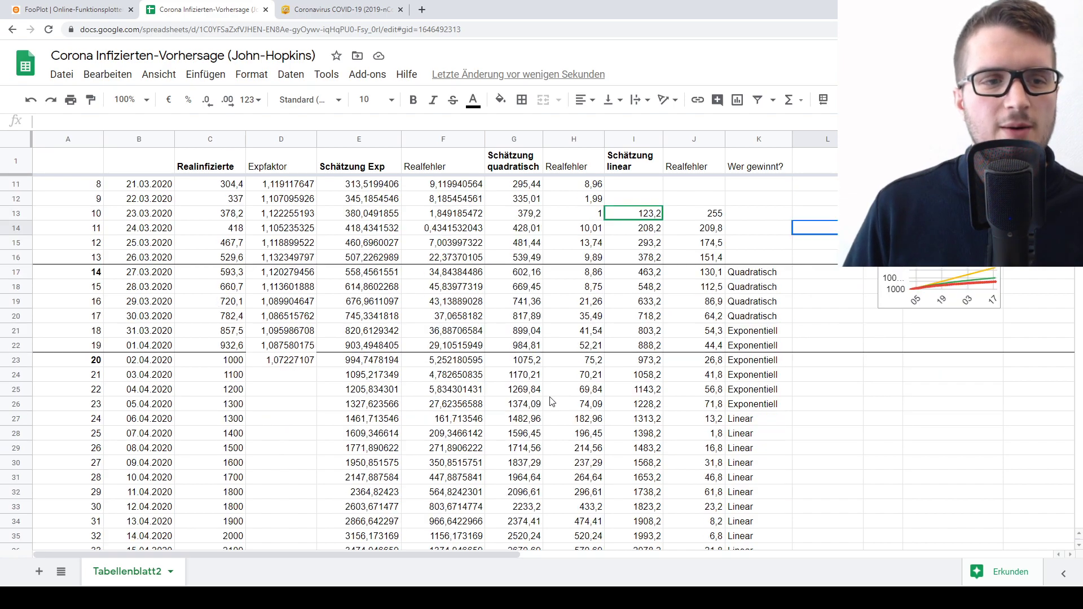
pyautogui.scroll(5, 550, 400)
pyautogui.scroll(1, 550, 401)
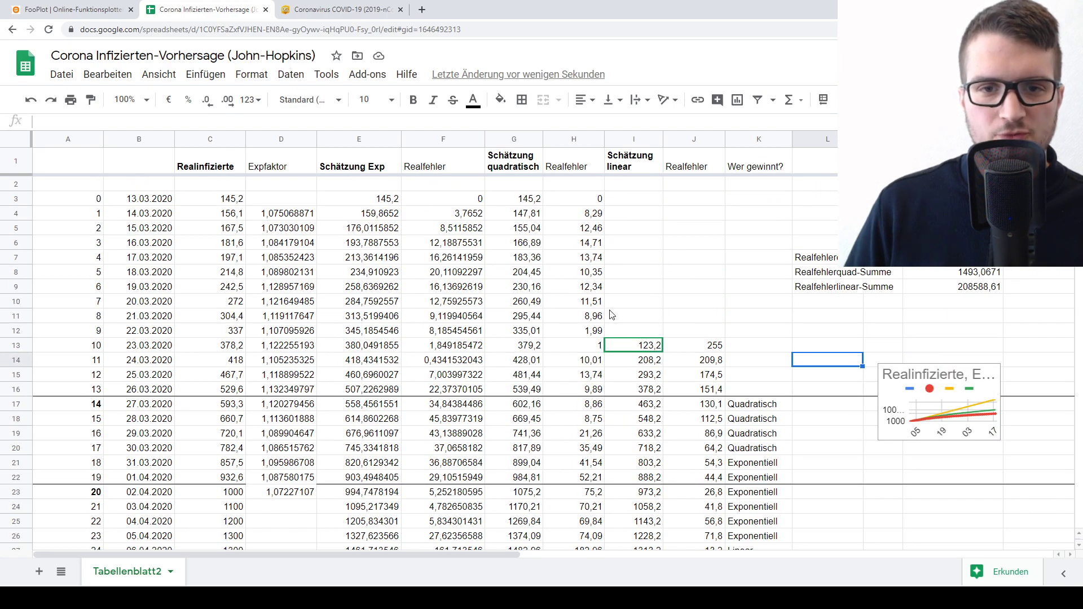
pyautogui.click(626, 301)
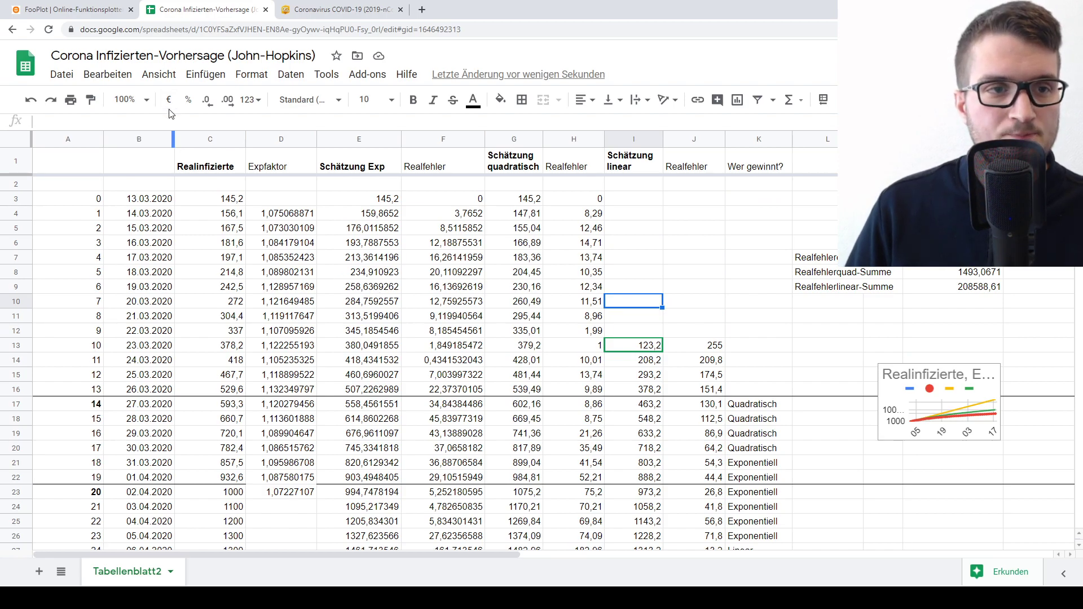
pyautogui.moveTo(138, 203); pyautogui.dragTo(173, 396)
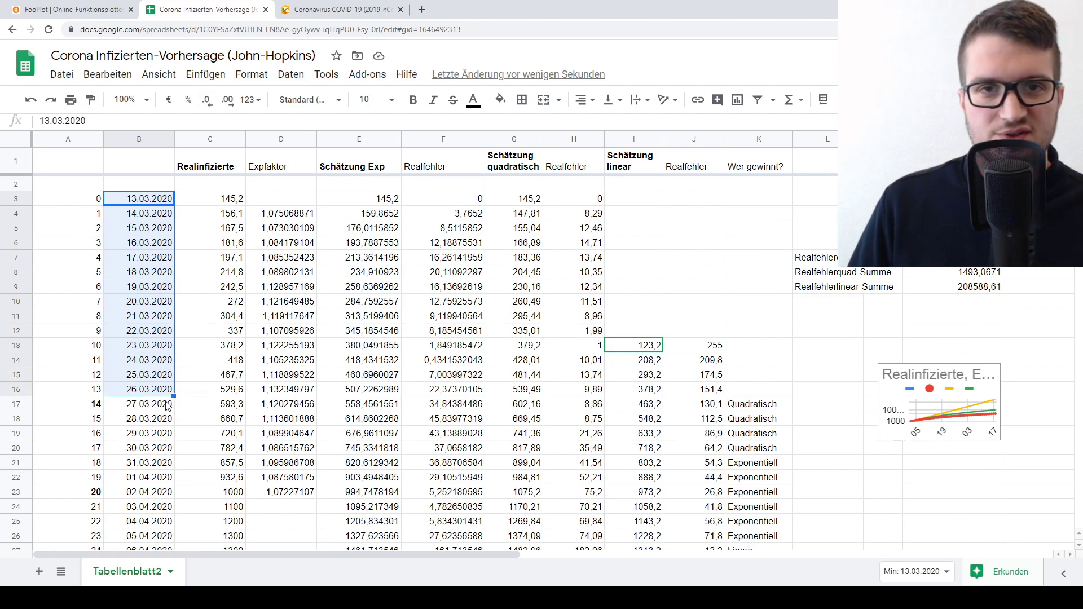
pyautogui.moveTo(229, 204); pyautogui.dragTo(243, 389)
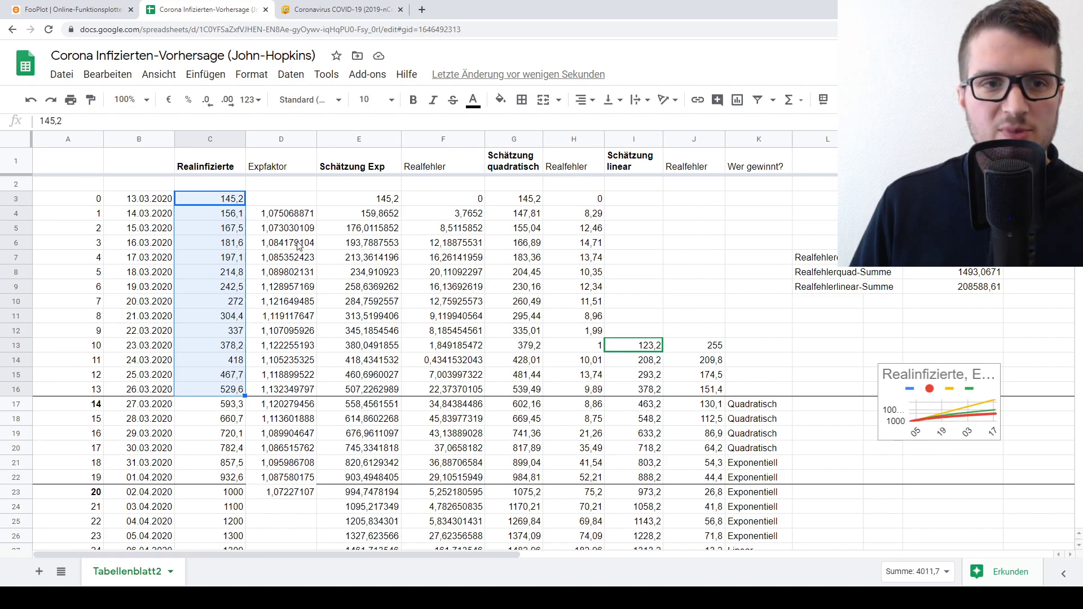
pyautogui.click(298, 216)
pyautogui.moveTo(298, 216); pyautogui.dragTo(306, 389)
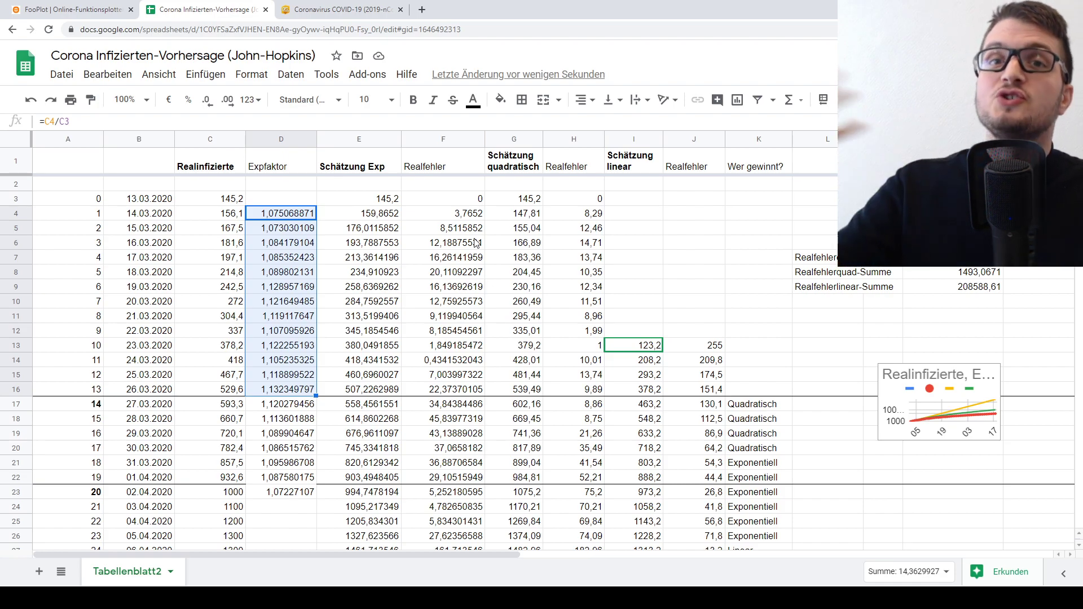
pyautogui.click(354, 262)
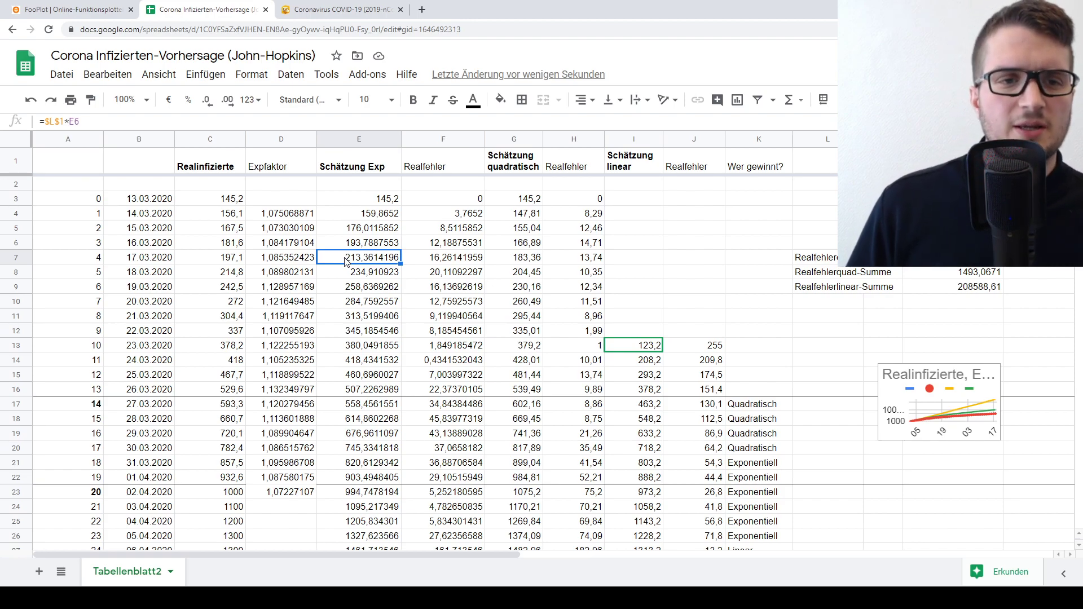
pyautogui.click(305, 290)
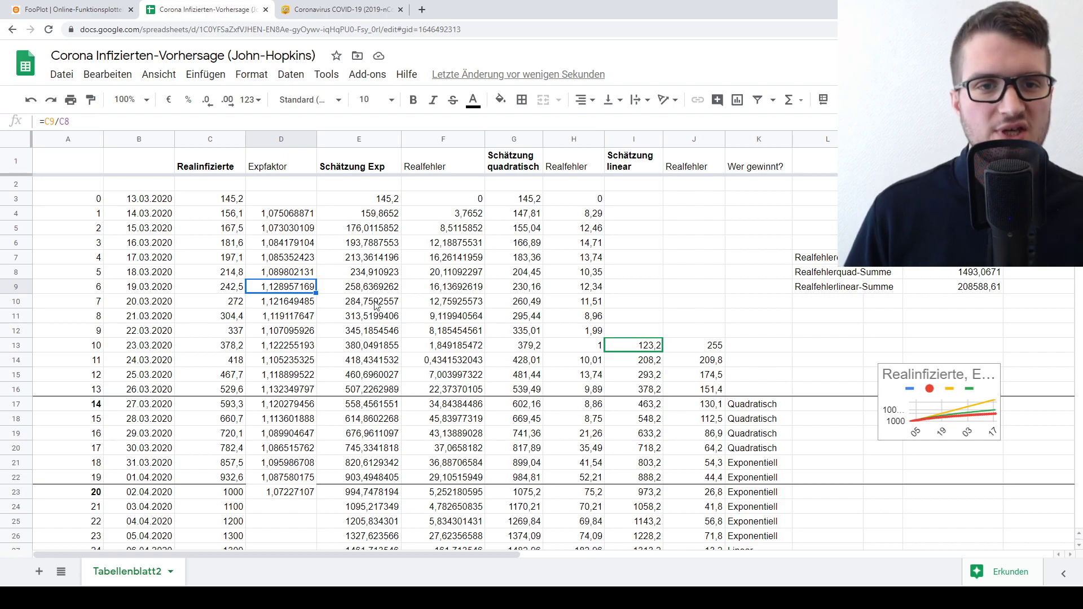
# - Compare the Schätzung Exp values with the Realinfizierte figures for 27.03.2020 to 30.03.2020
pyautogui.click(361, 140)
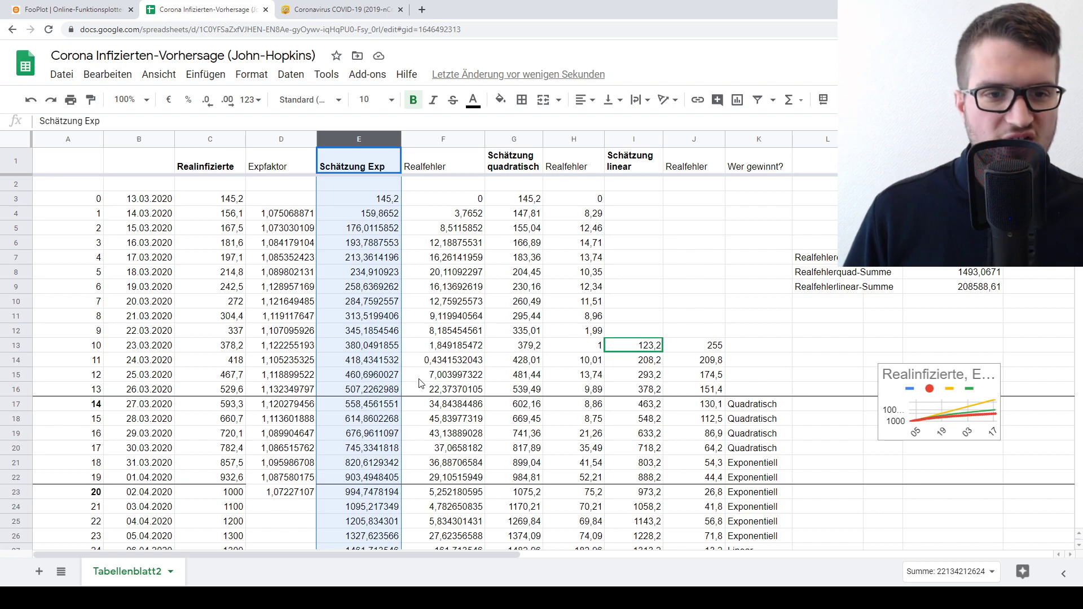
pyautogui.scroll(-1, 375, 436)
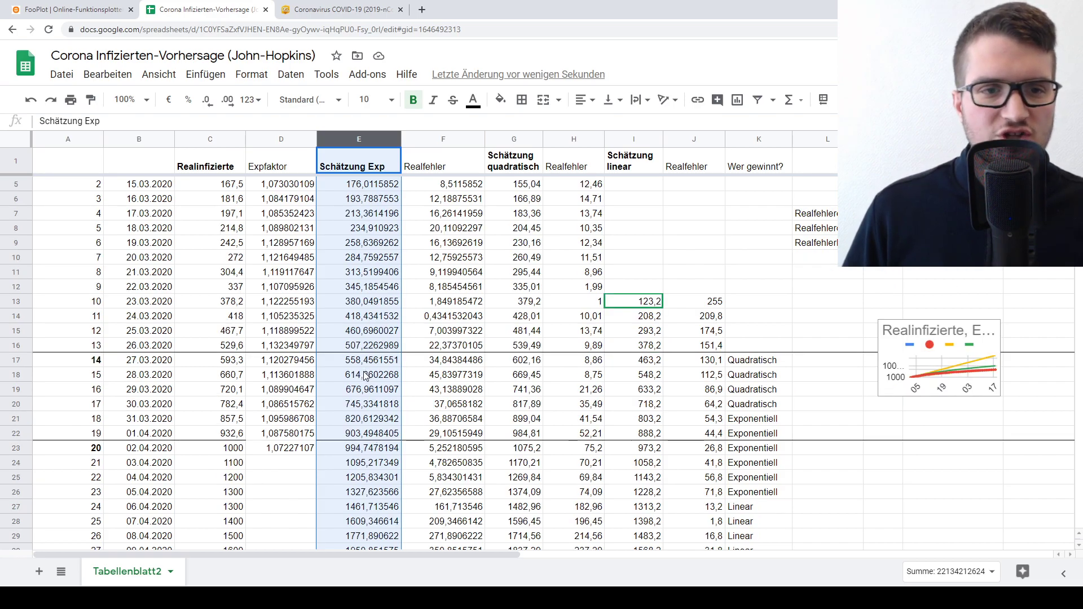
pyautogui.click(364, 374)
pyautogui.click(358, 364)
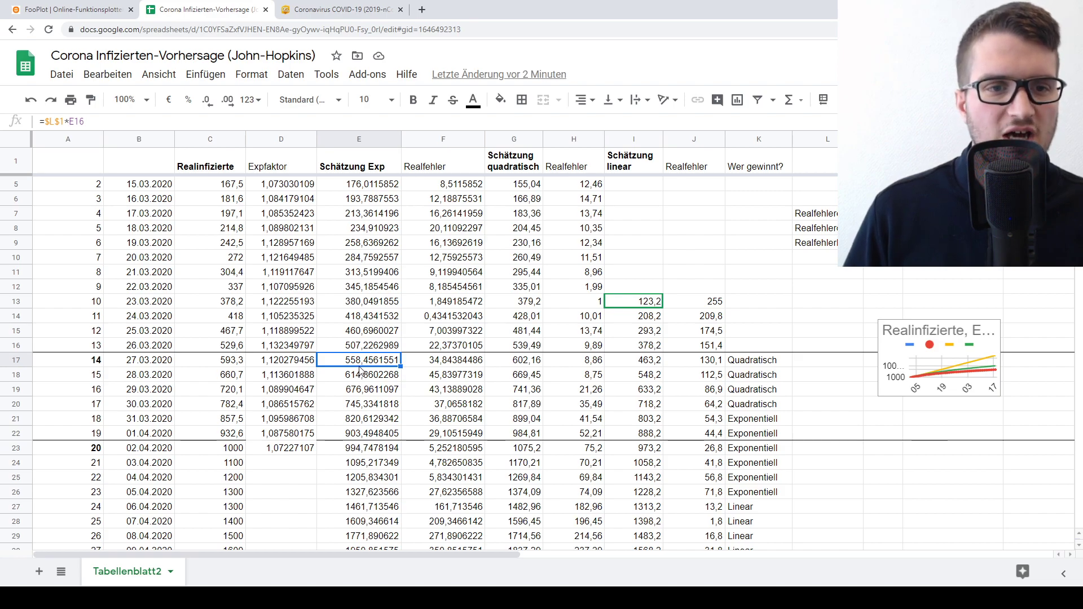
pyautogui.click(232, 361)
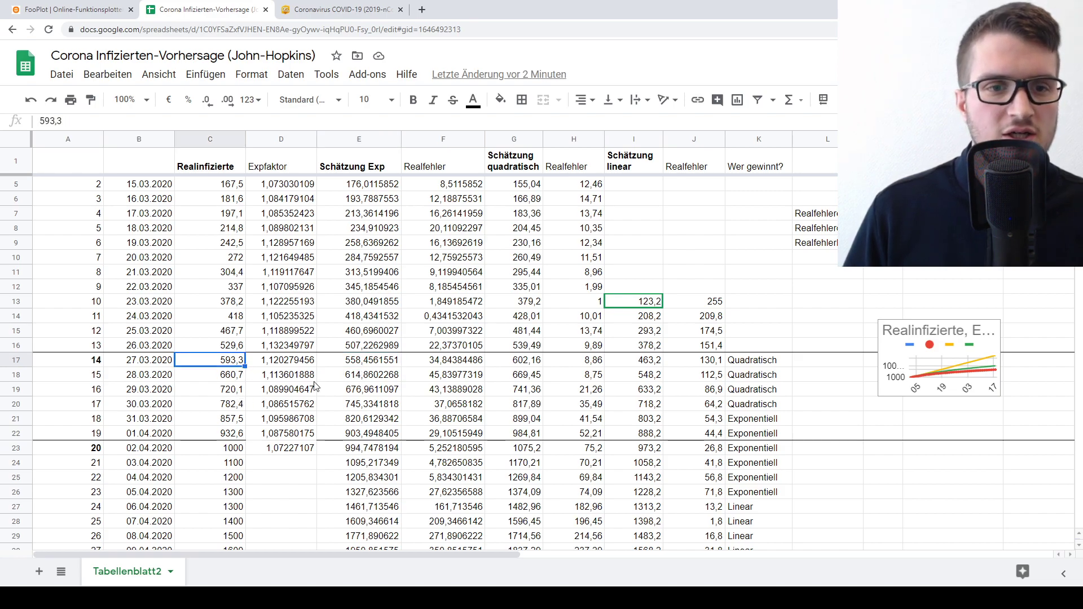
pyautogui.click(367, 390)
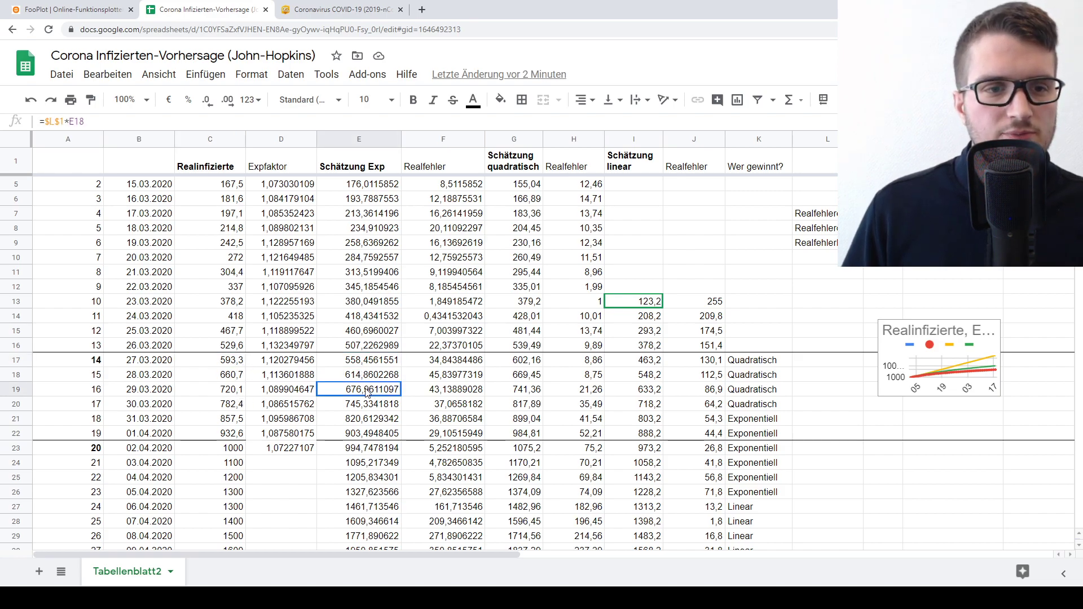
pyautogui.click(226, 406)
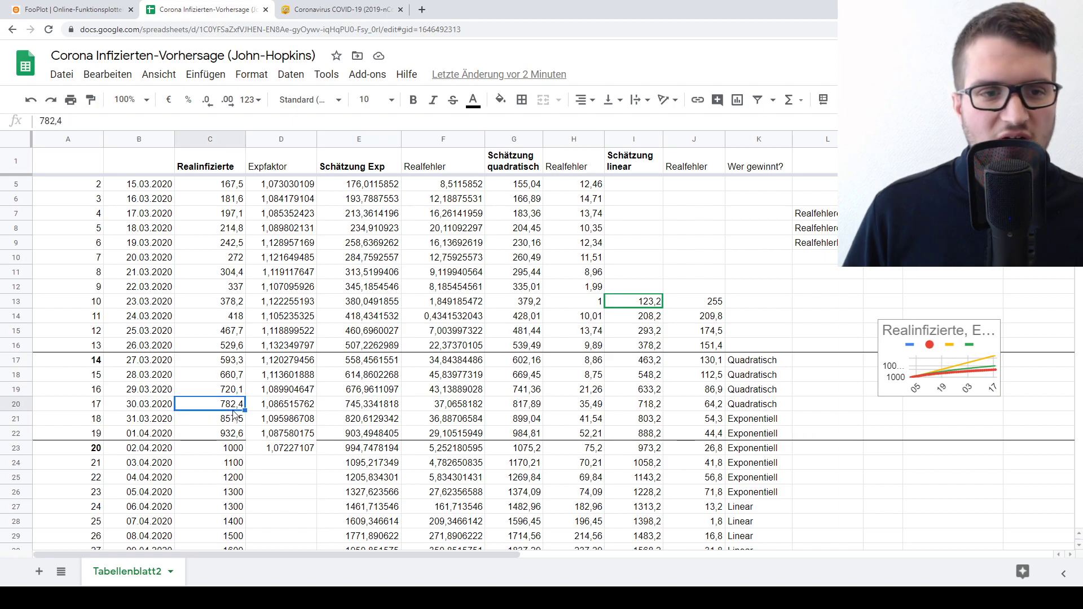
pyautogui.click(379, 411)
# - Compare the exponential estimate with the real case figures for 04.04.2020 and 02.05.2020, and return to the start of the table
pyautogui.scroll(-1, 372, 434)
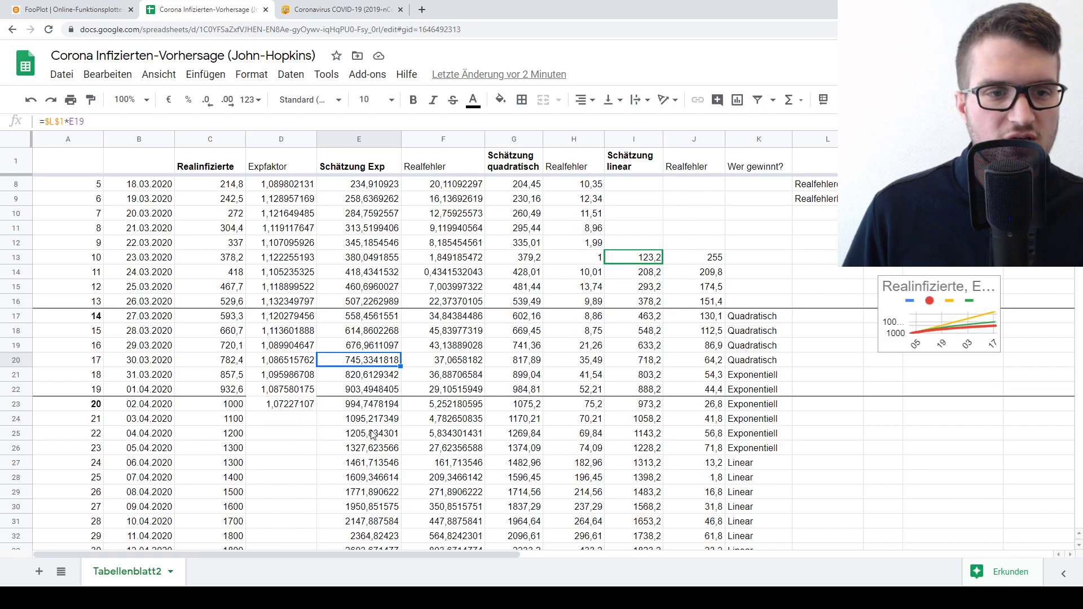
pyautogui.click(235, 439)
pyautogui.moveTo(155, 436); pyautogui.dragTo(206, 440)
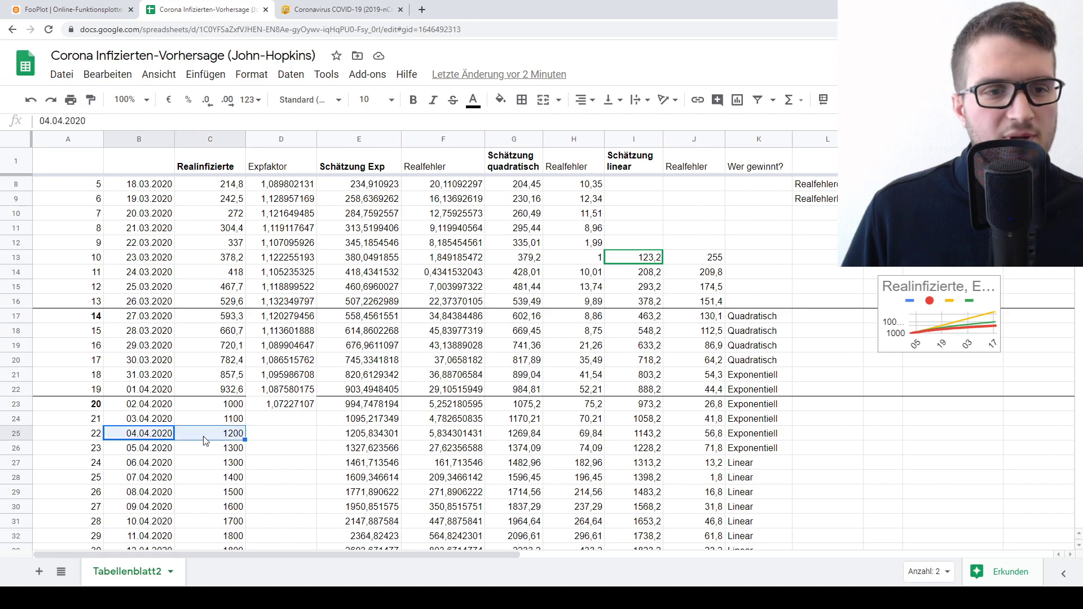
pyautogui.click(344, 435)
pyautogui.scroll(-1, 346, 438)
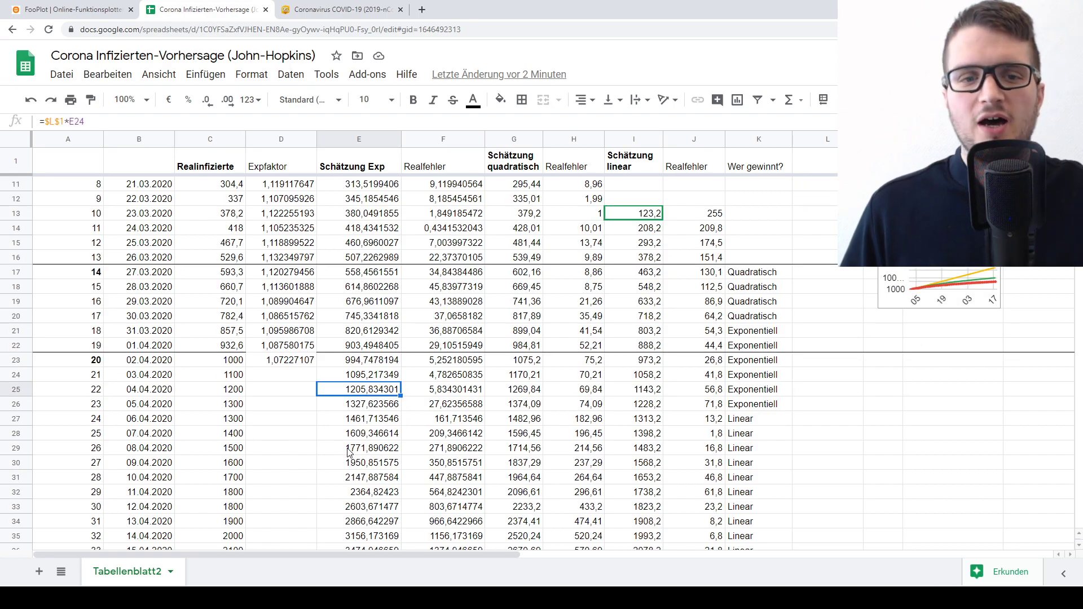
pyautogui.scroll(-7, 349, 451)
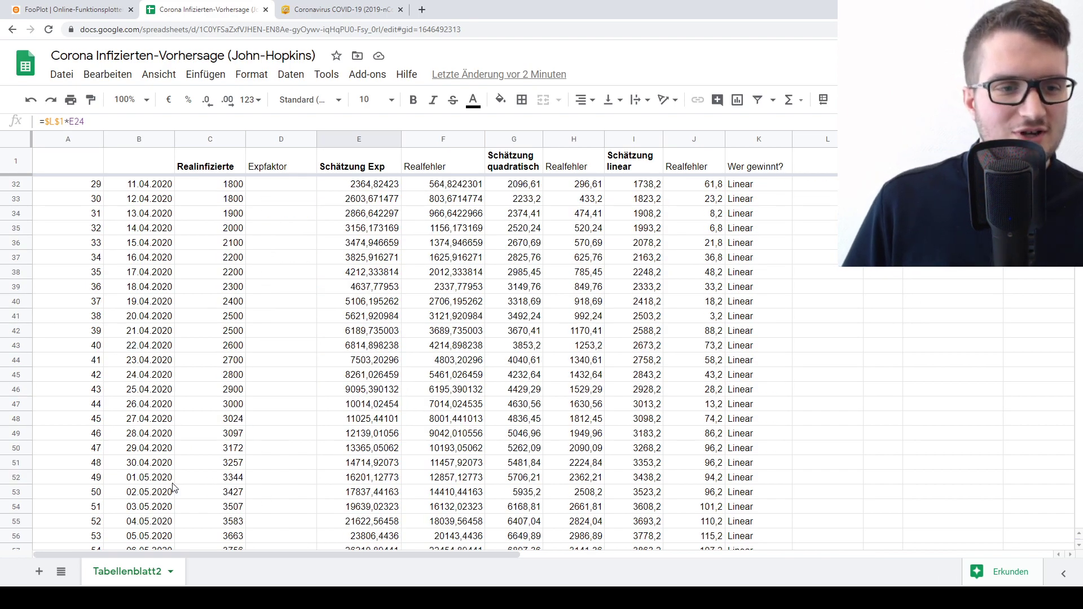
pyautogui.click(227, 494)
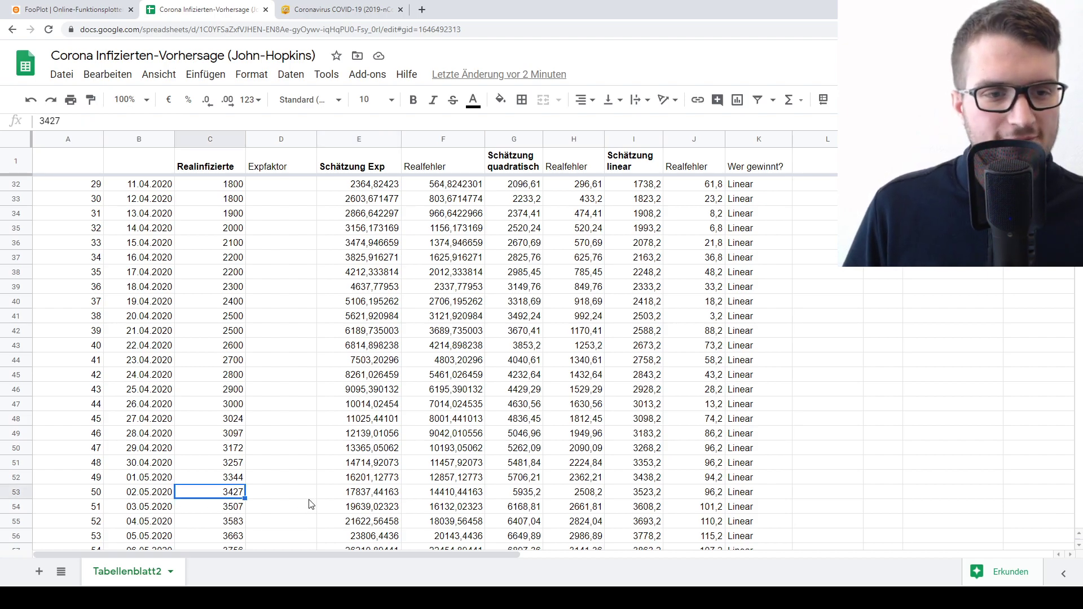
pyautogui.click(362, 495)
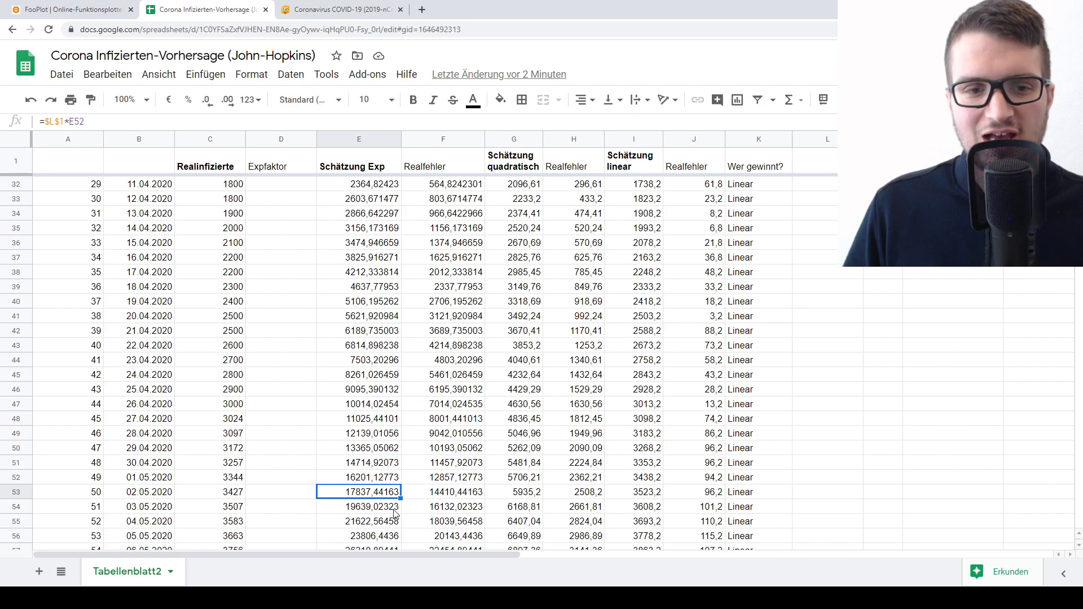
pyautogui.scroll(6, 393, 508)
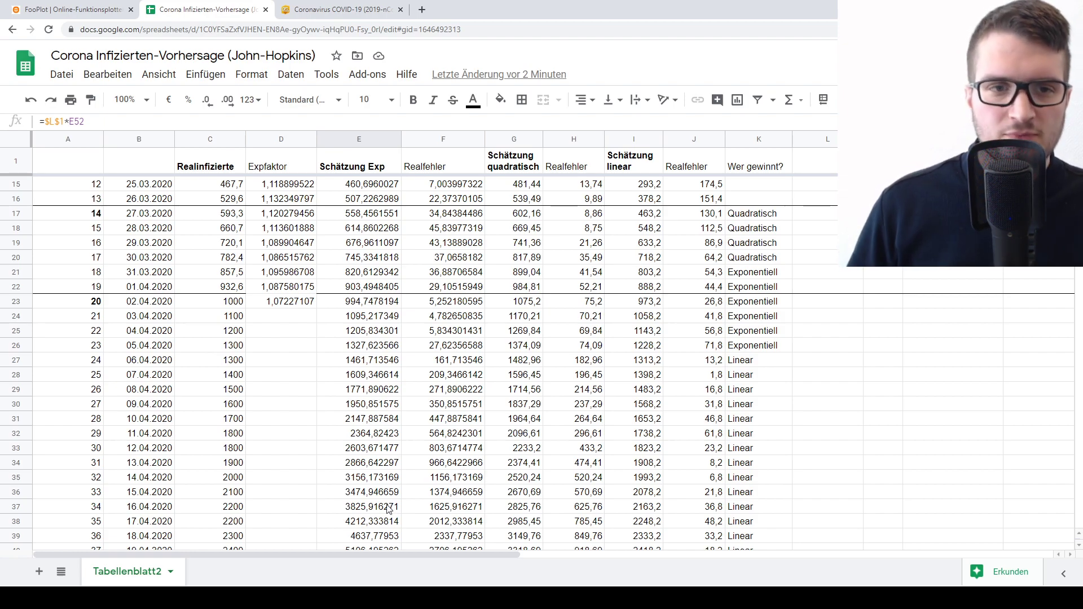
pyautogui.scroll(5, 390, 496)
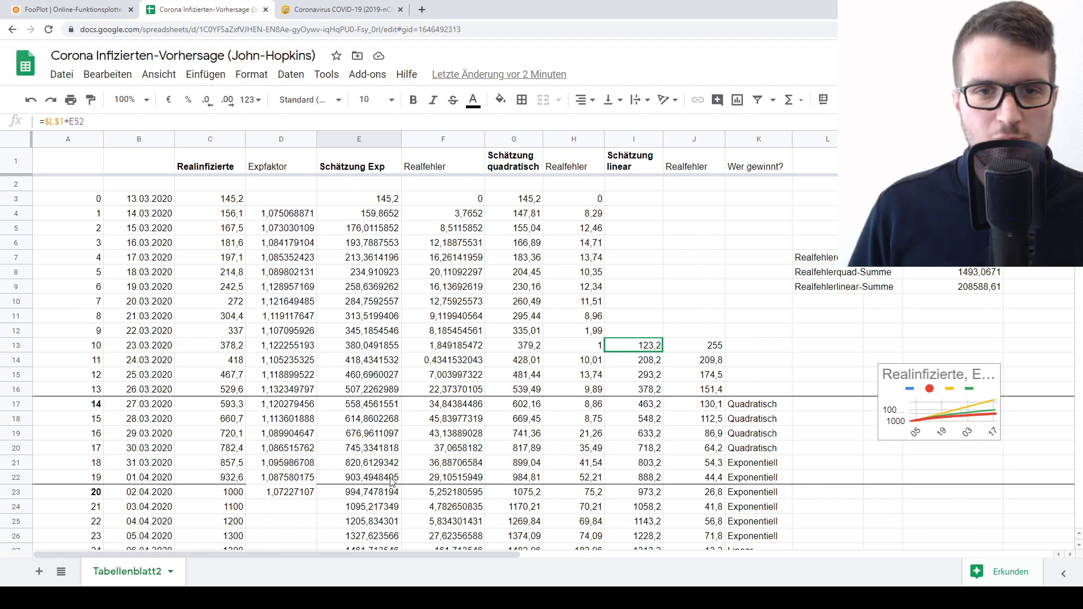
# - Examine the Schätzung quadratisch column, its coefficients in L2 and L3, and its formula in the row for 10.04.2020
pyautogui.click(534, 202)
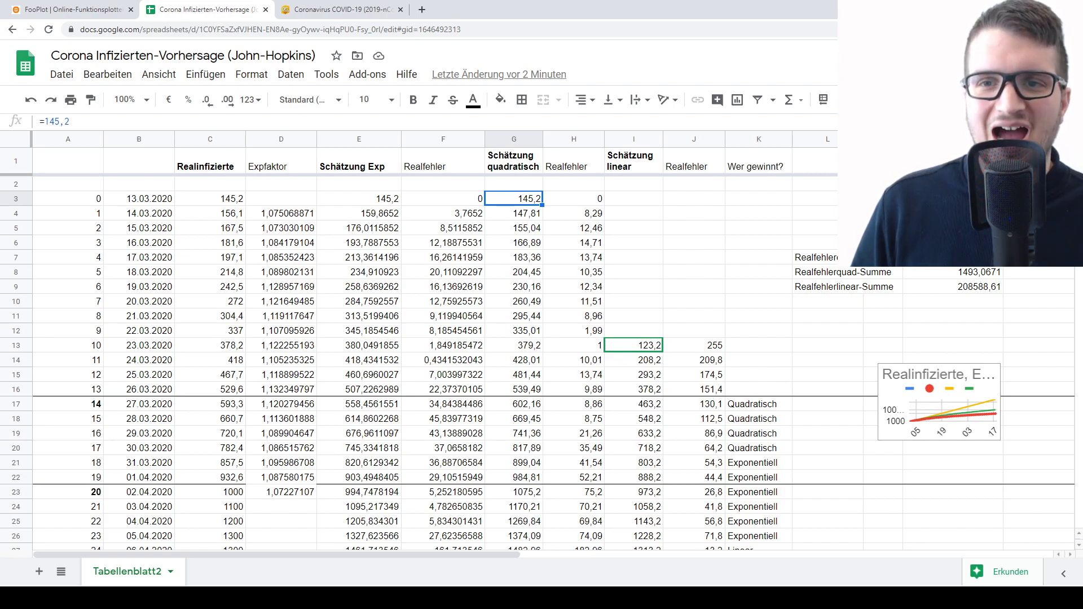
pyautogui.click(812, 184)
pyautogui.click(814, 198)
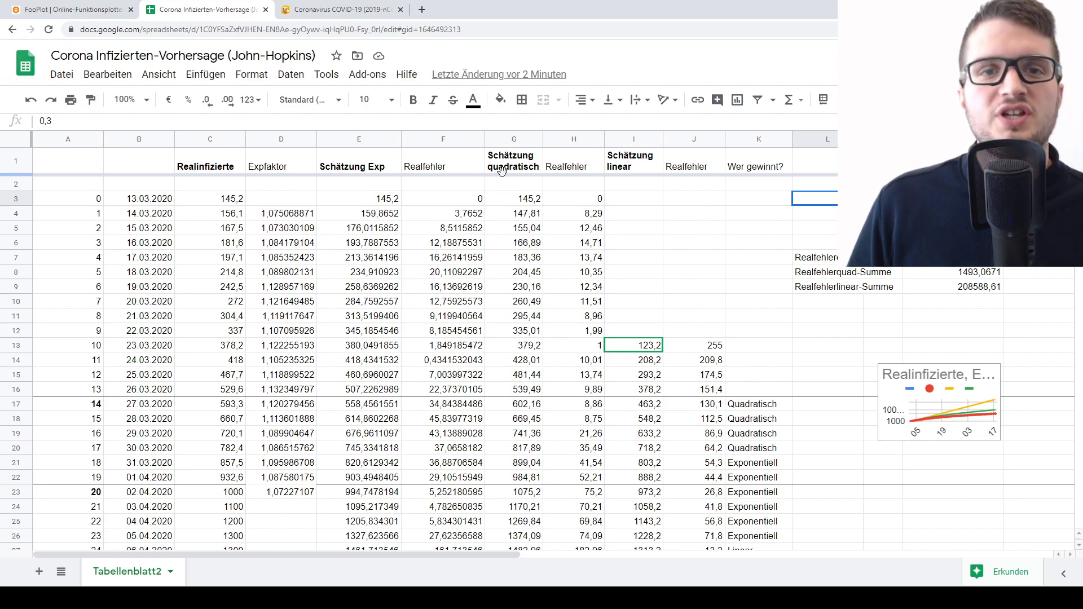
pyautogui.click(522, 146)
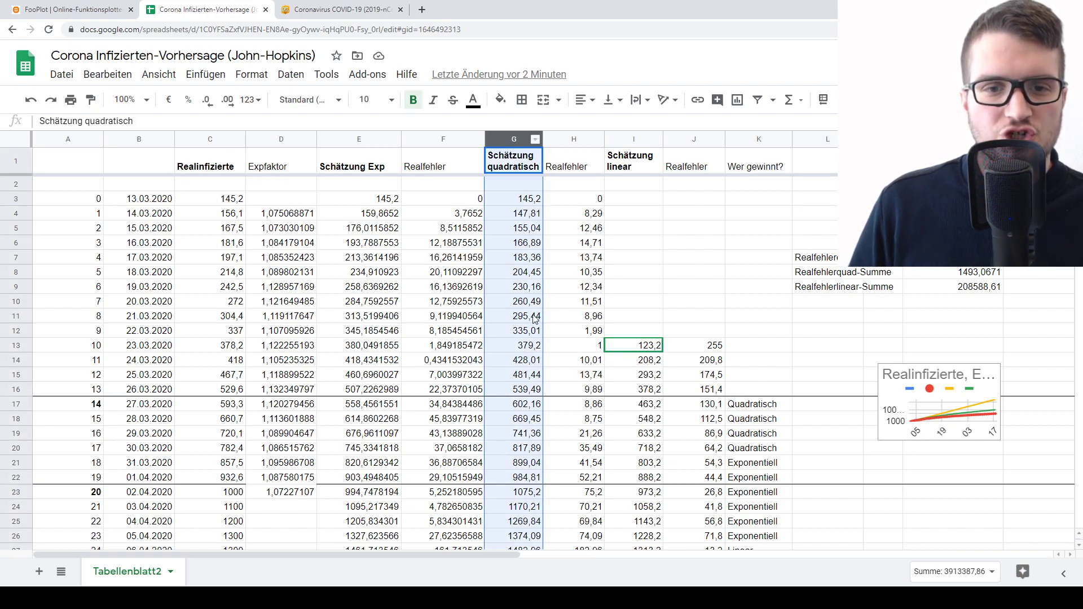
pyautogui.scroll(-2, 534, 318)
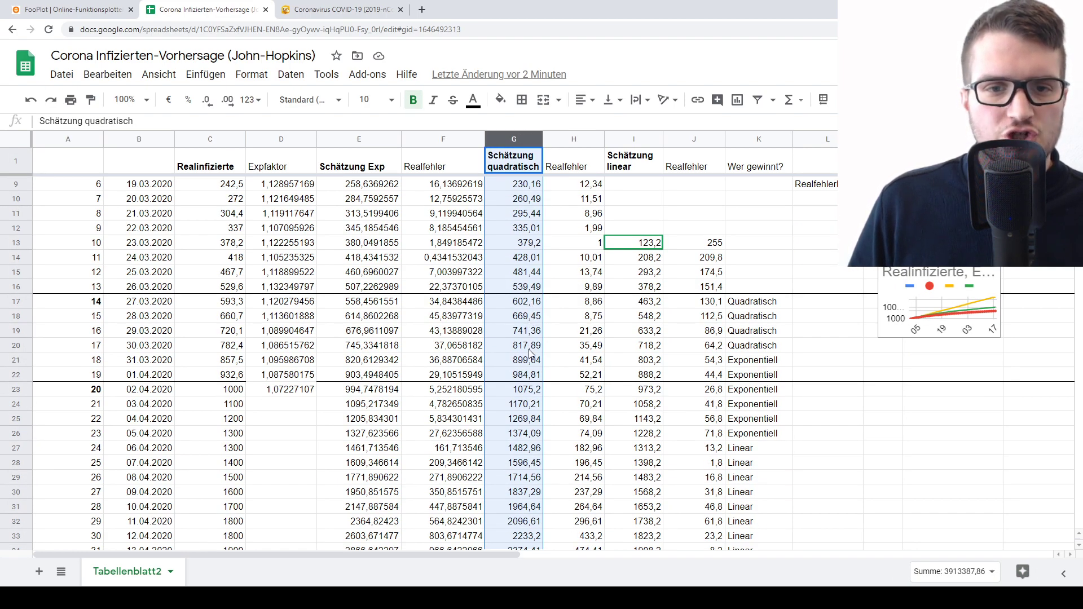
pyautogui.click(520, 507)
pyautogui.scroll(-1, 520, 511)
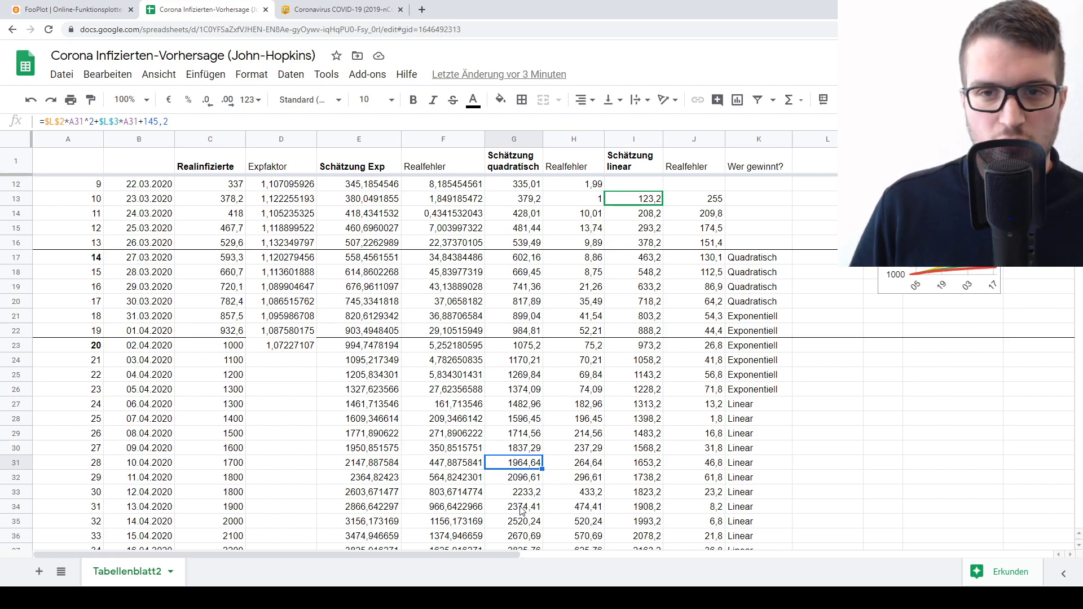
pyautogui.scroll(1, 521, 510)
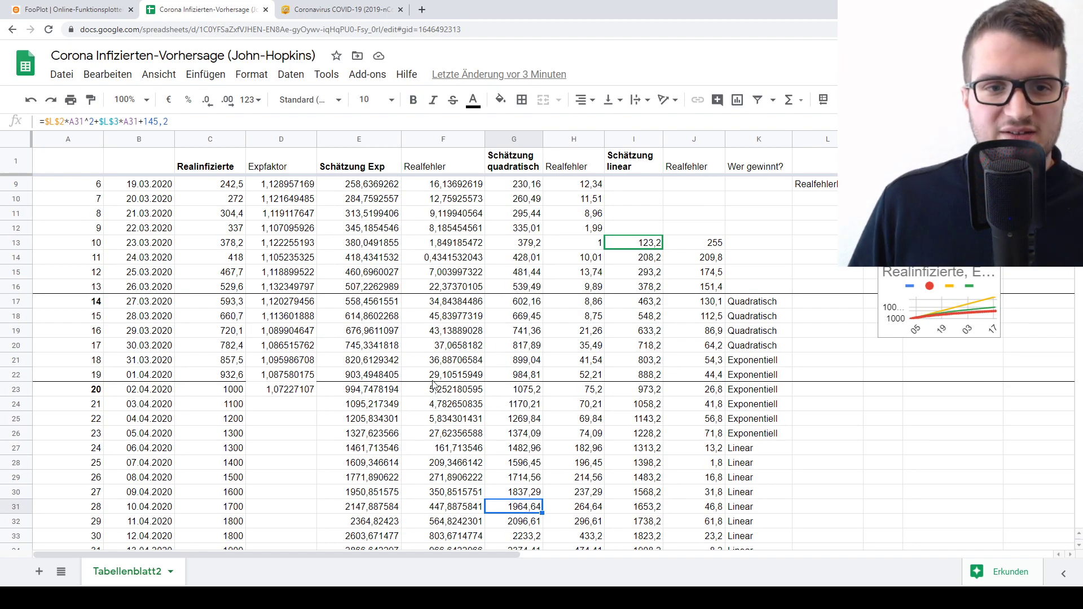
# - Review the exponential estimates for 27.03.2020 to 01.04.2020 and the 02.04.2020 row against the Wer gewinnt? column
pyautogui.moveTo(379, 304); pyautogui.dragTo(378, 378)
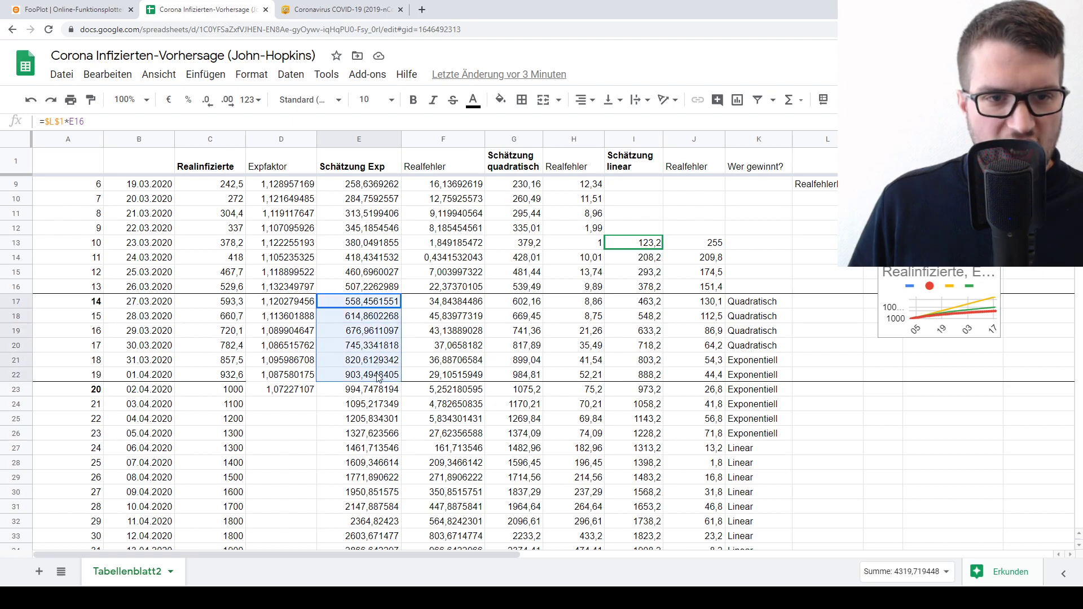
pyautogui.click(151, 394)
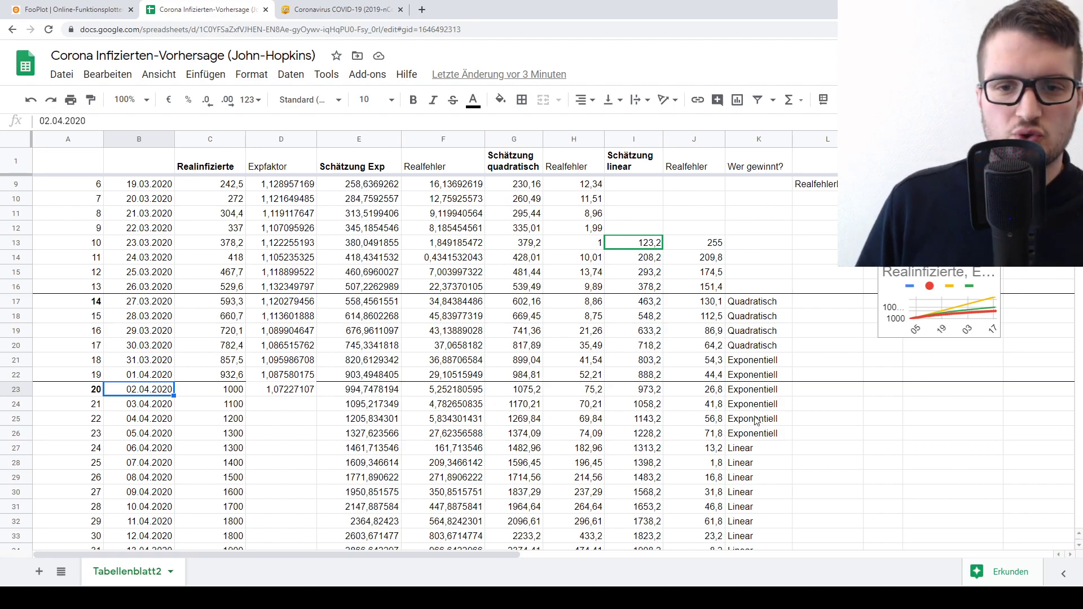
pyautogui.scroll(3, 688, 393)
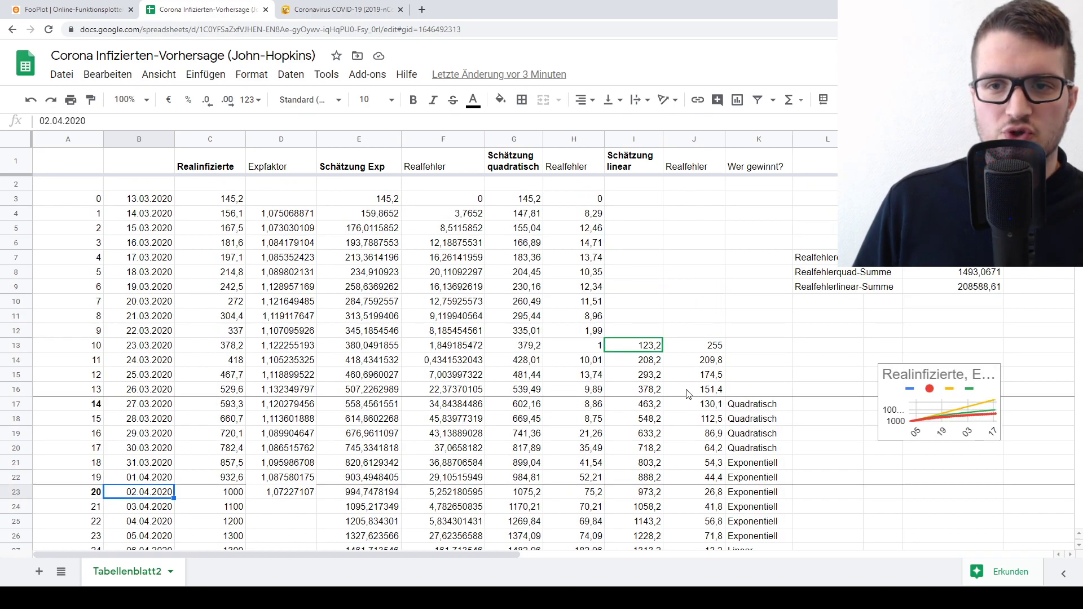
pyautogui.scroll(-2, 688, 393)
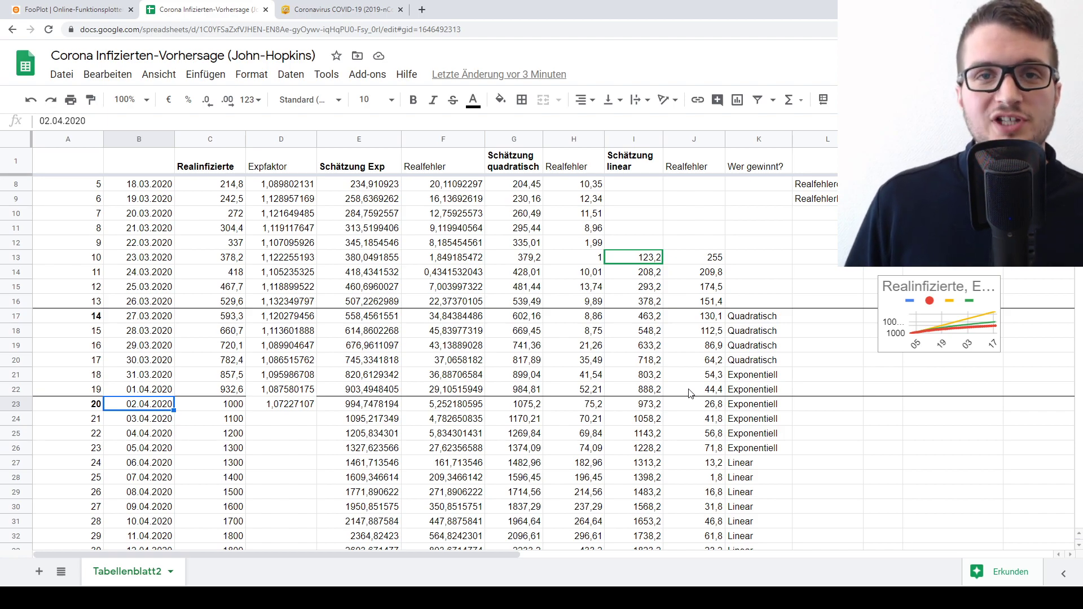
# - Examine the Wer gewinnt? column against the error columns, starting from the early March dates
pyautogui.scroll(2, 690, 393)
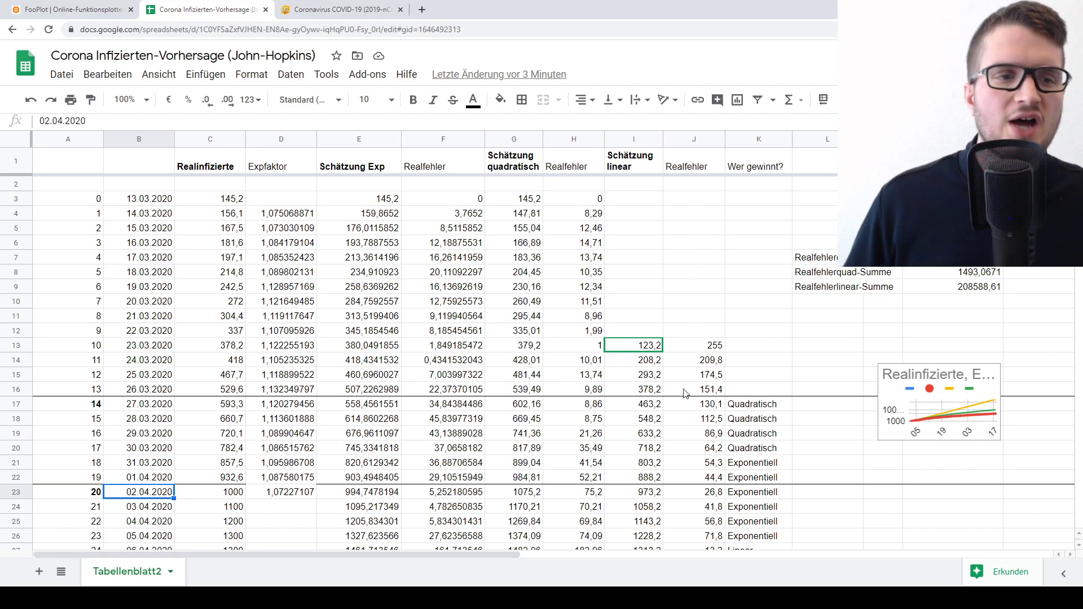
pyautogui.scroll(-1, 687, 372)
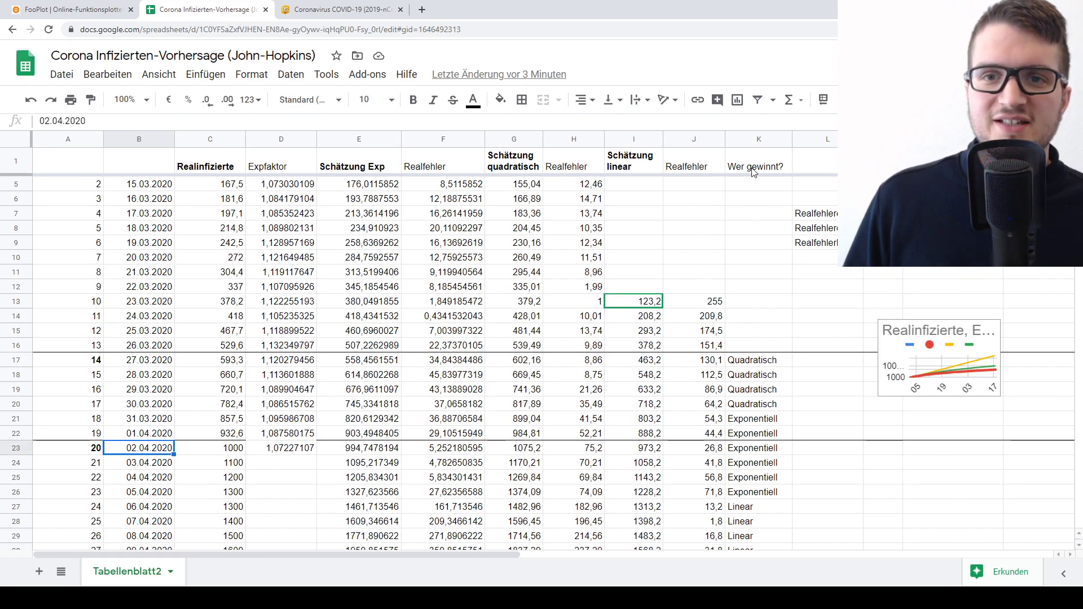
pyautogui.click(742, 141)
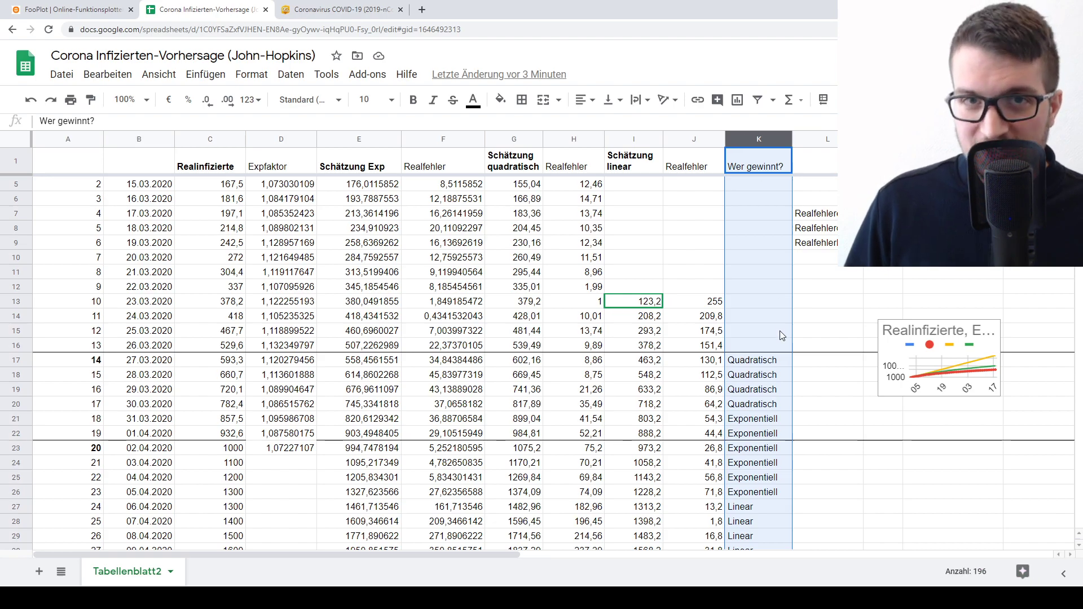
pyautogui.click(806, 390)
pyautogui.scroll(-2, 807, 394)
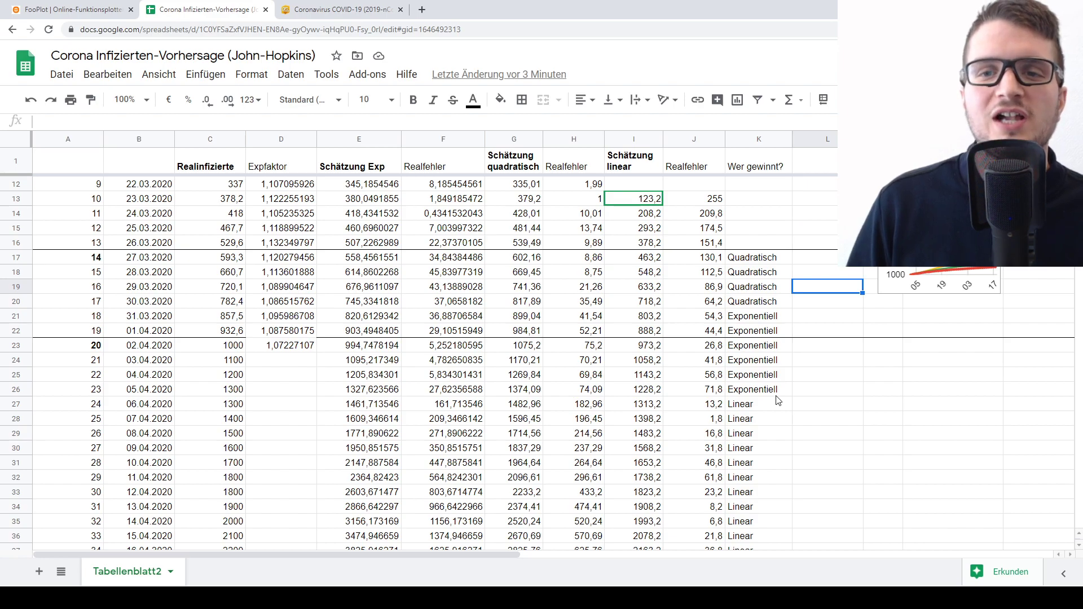
# - Examine the rows marked Exponentiell in the Wer gewinnt? column, from 31.03.2020 to 05.04.2020
pyautogui.moveTo(761, 259); pyautogui.dragTo(771, 335)
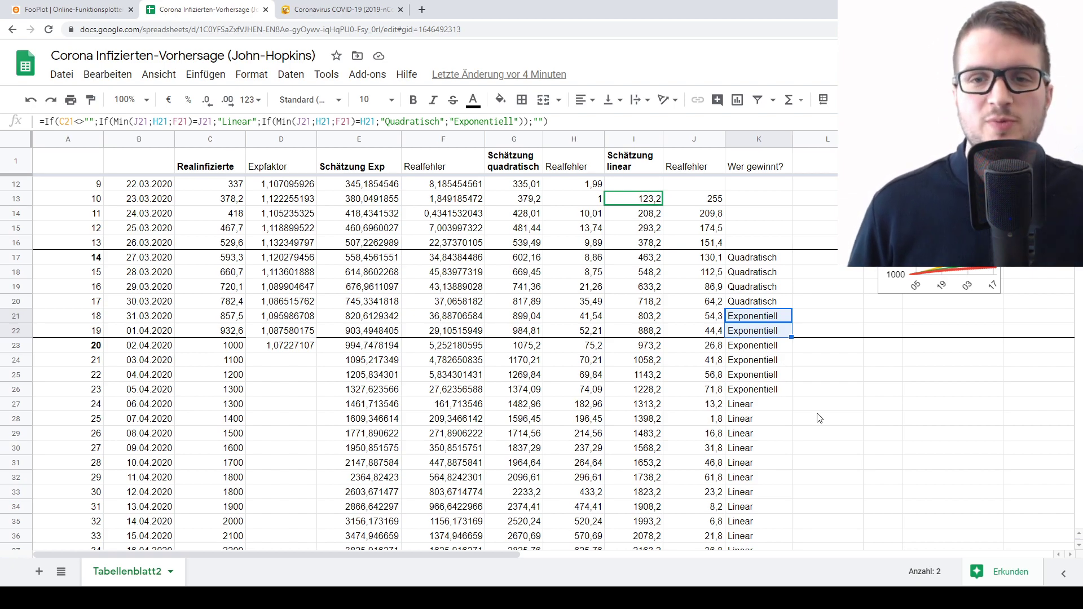
pyautogui.click(819, 418)
pyautogui.moveTo(777, 321); pyautogui.dragTo(777, 395)
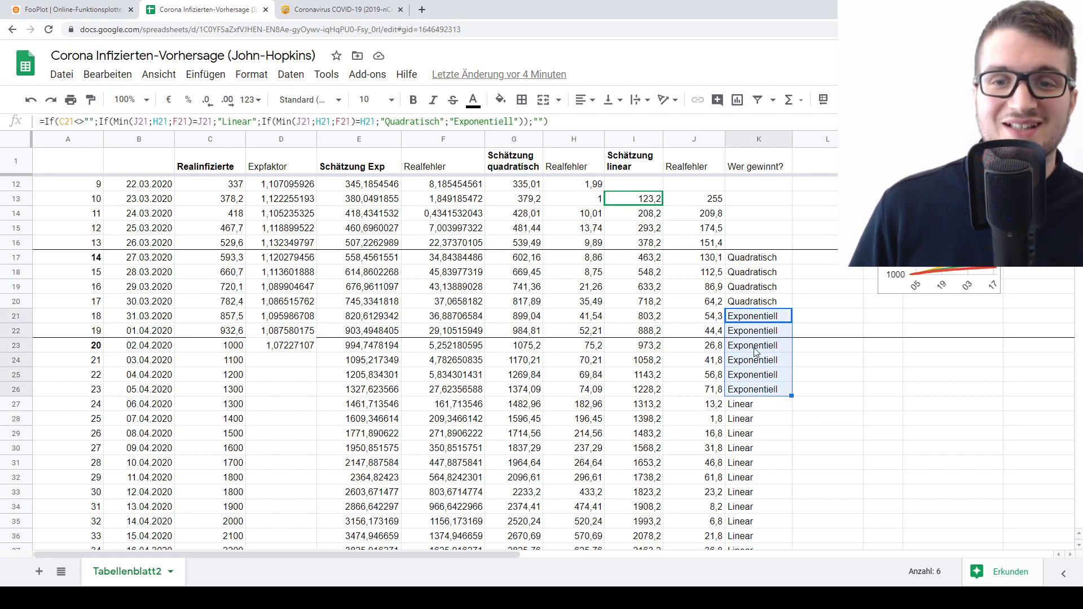
pyautogui.scroll(-1, 797, 416)
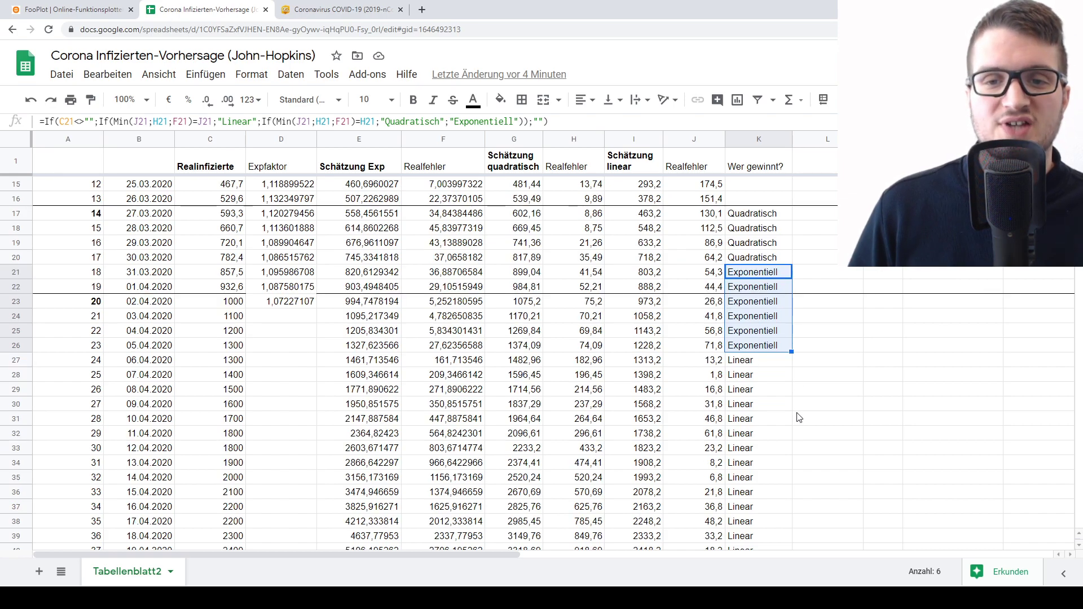
# - Check the Wer gewinnt? results from 06.04.2020 to 19.05.2020 and the linear estimate's Realfehler for 19.05.2020
pyautogui.click(773, 364)
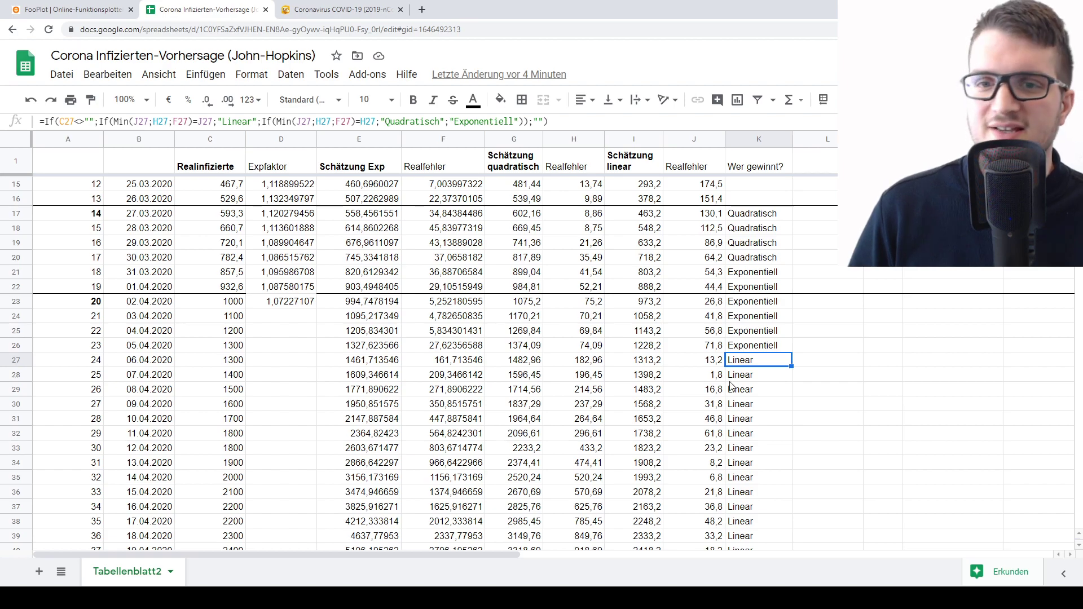
pyautogui.scroll(-2, 757, 368)
pyautogui.scroll(-13, 757, 368)
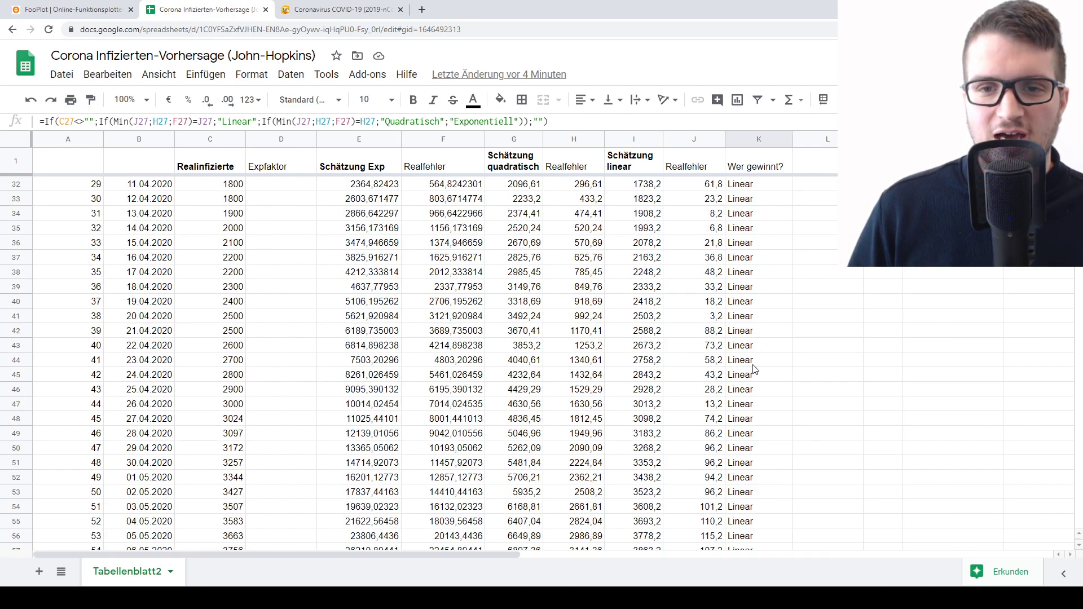
pyautogui.click(744, 332)
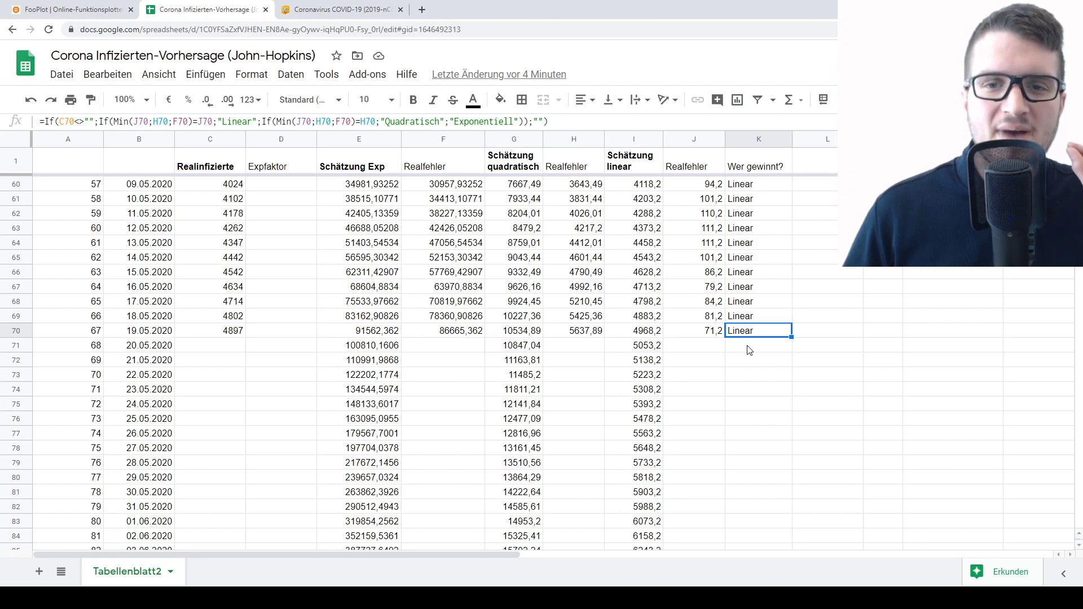
pyautogui.click(710, 334)
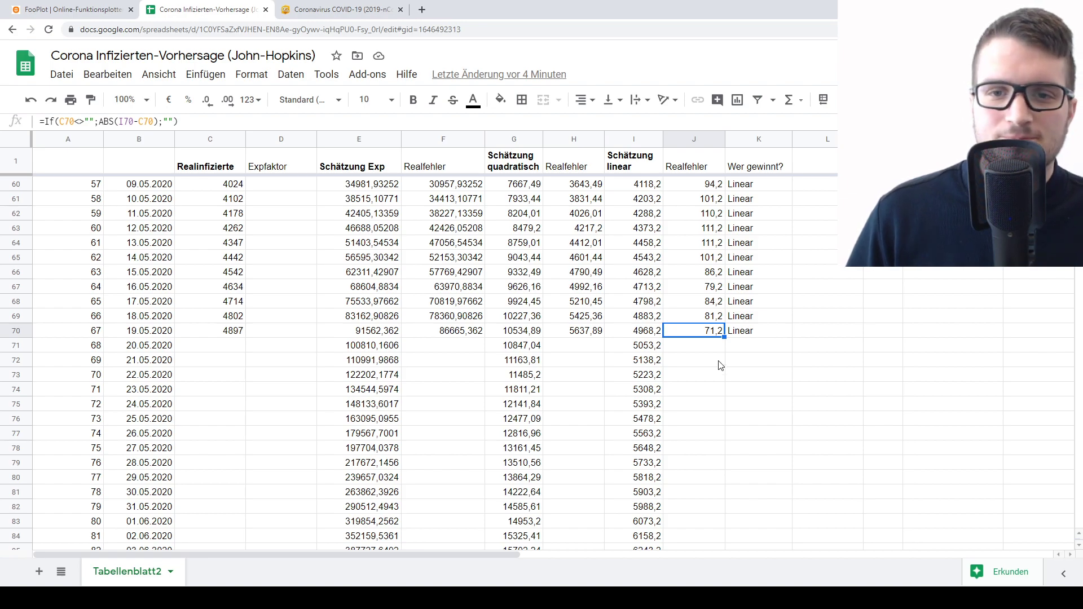
pyautogui.scroll(5, 719, 365)
pyautogui.scroll(12, 720, 365)
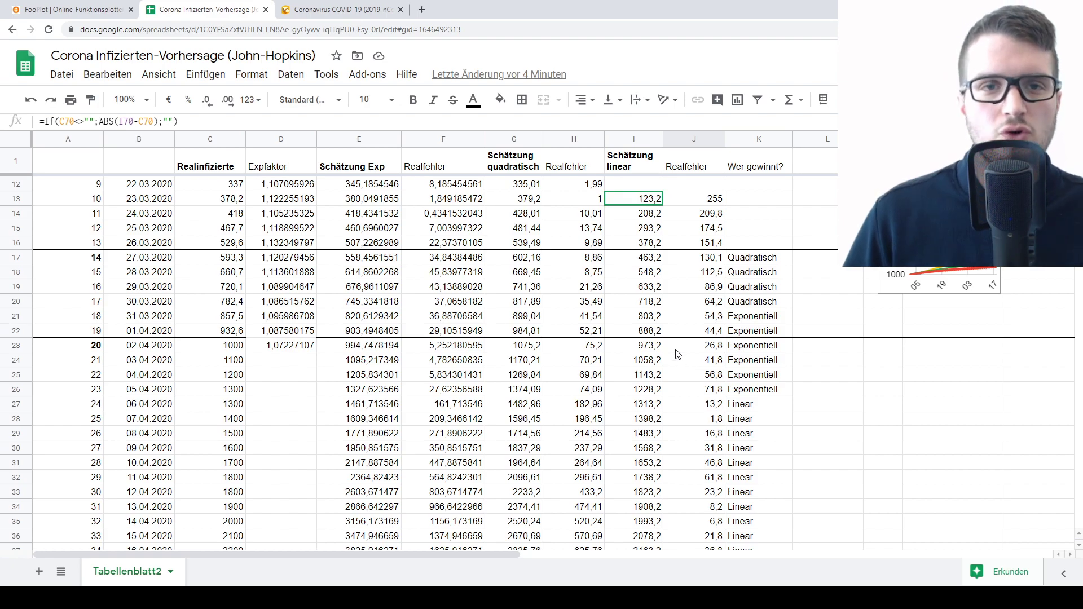
# - Open the spreadsheet's version history and display the version from 27. März, 17:40
pyautogui.click(496, 75)
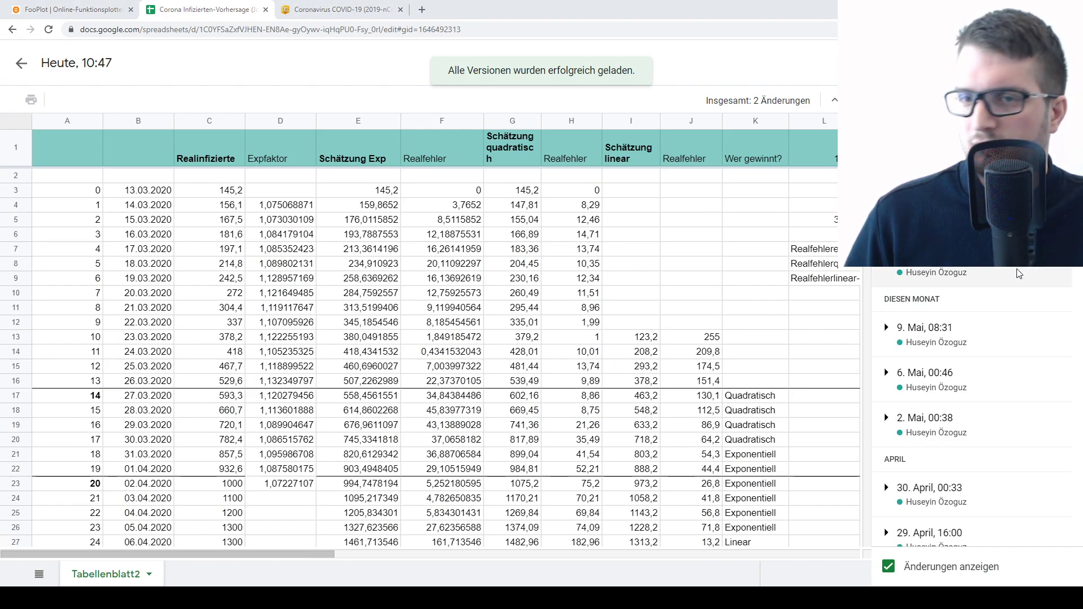
pyautogui.scroll(-1, 976, 406)
pyautogui.scroll(-5, 975, 406)
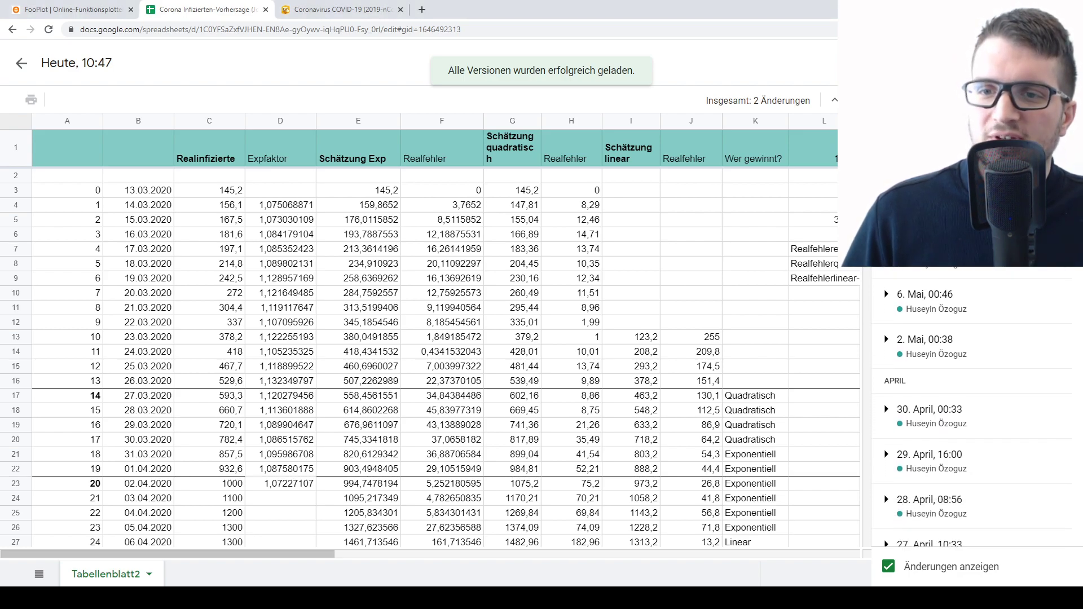
pyautogui.scroll(-10, 976, 406)
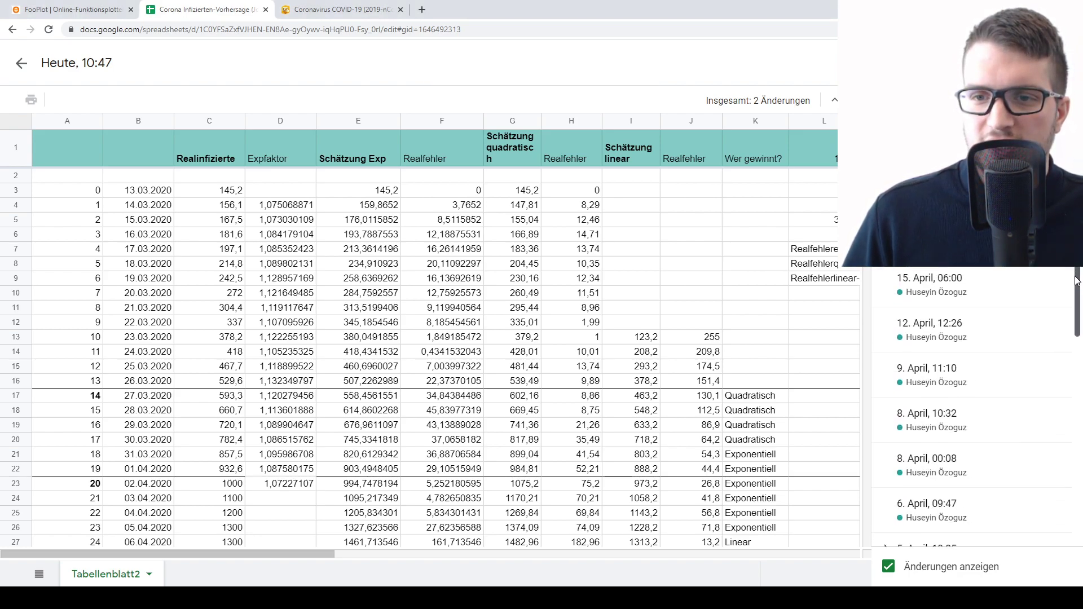
pyautogui.scroll(-5, 930, 536)
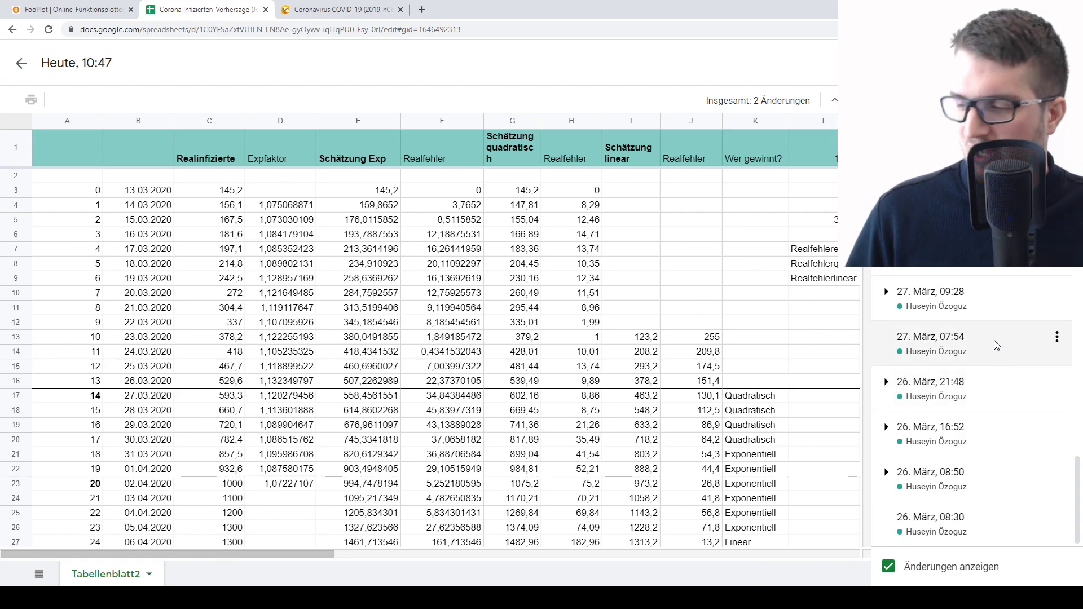
pyautogui.click(930, 265)
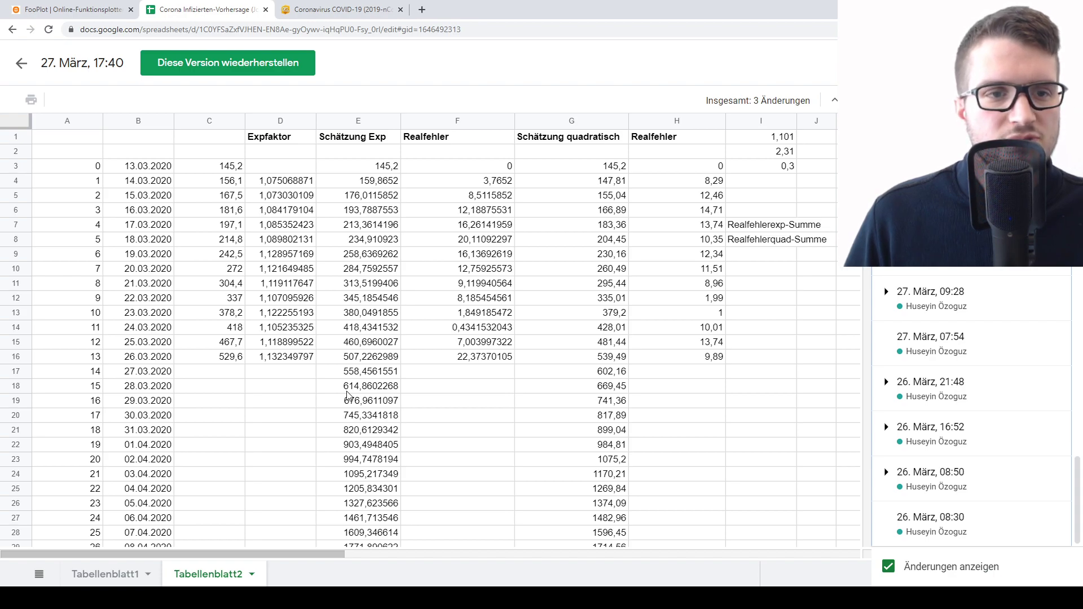
# - View Tabellenblatt1 of the 27. März version, and review the exponential and quadratic estimates in its Tabellenblatt2 through June 2020
pyautogui.click(123, 579)
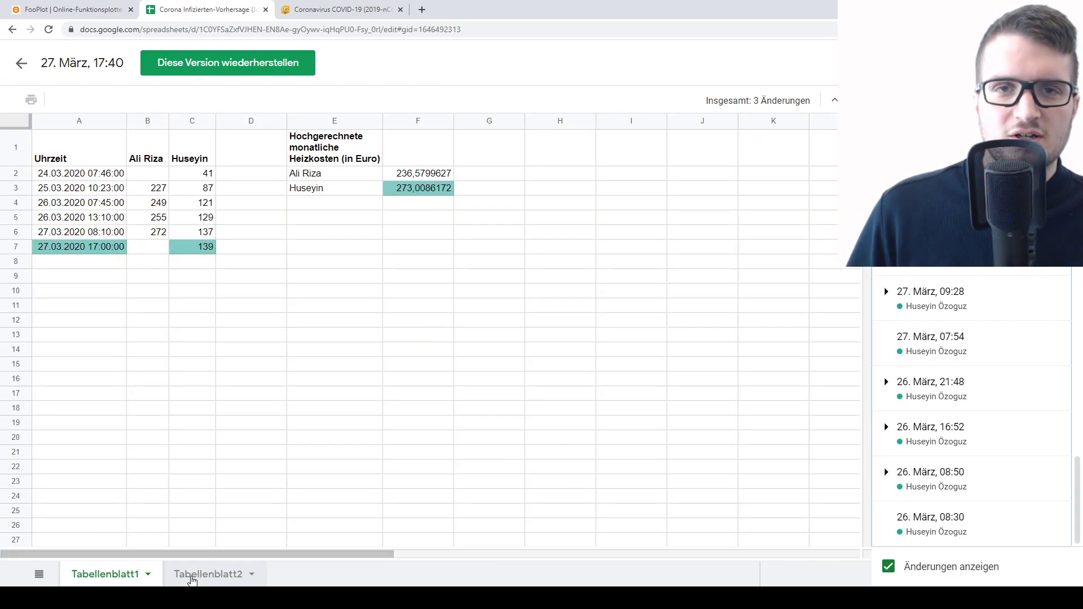
pyautogui.click(192, 579)
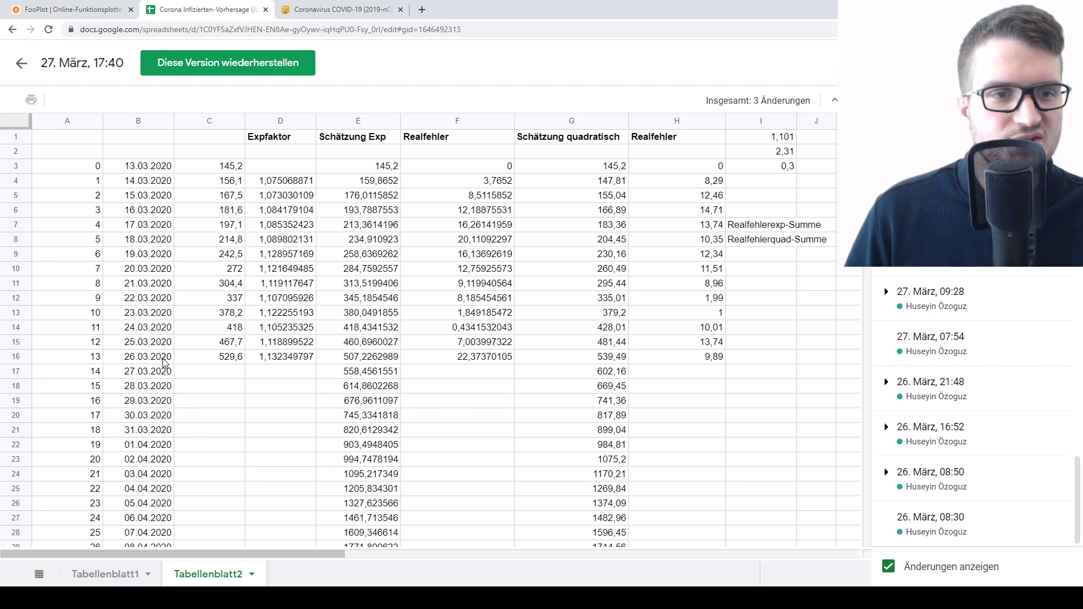
pyautogui.scroll(-6, 258, 388)
pyautogui.scroll(-10, 259, 388)
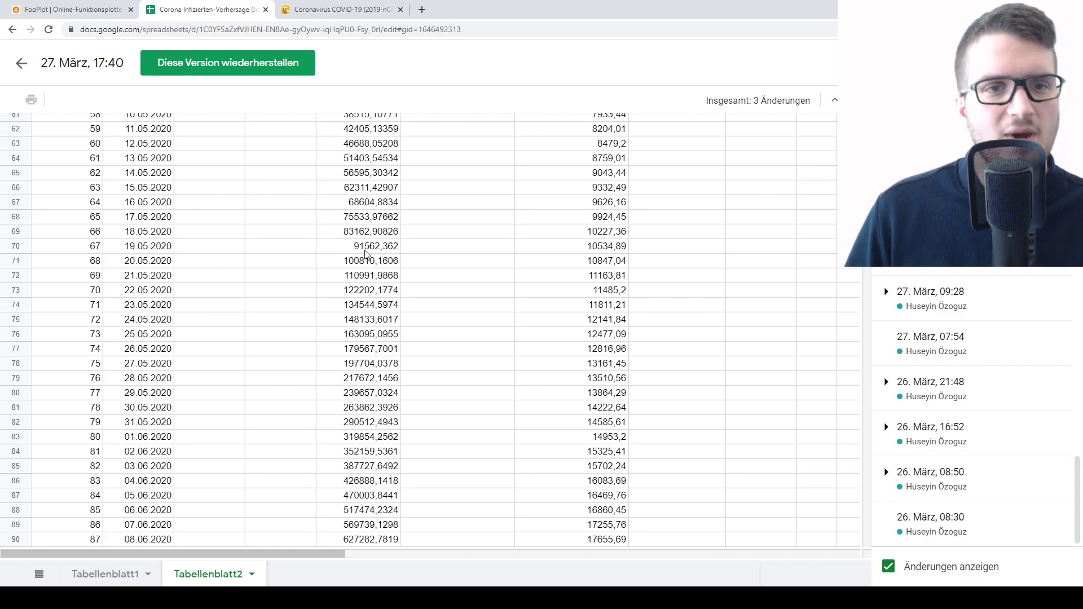
pyautogui.scroll(5, 368, 256)
pyautogui.scroll(15, 367, 256)
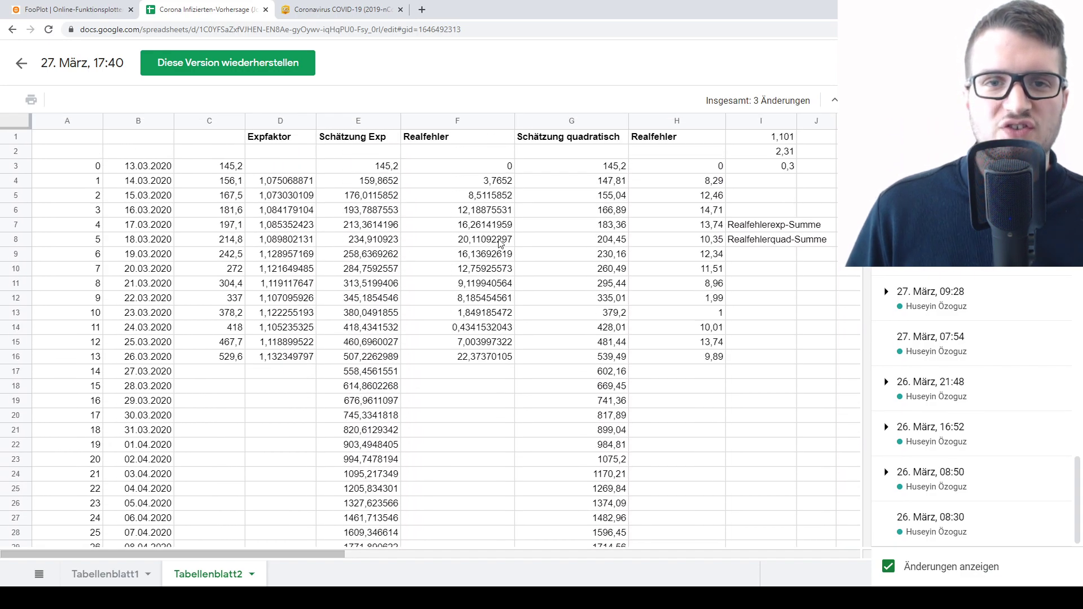
# - Display the version from 2. April, 10:12 and examine its Schätzung linear and Wer gewinnt? columns through June 2020
pyautogui.scroll(4, 959, 395)
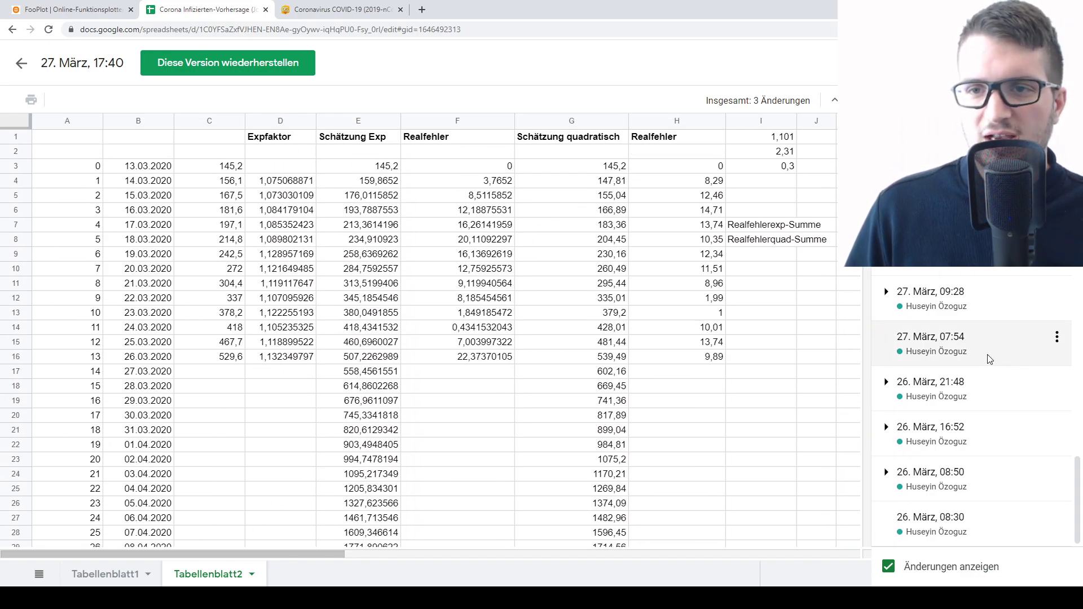
pyautogui.scroll(4, 982, 338)
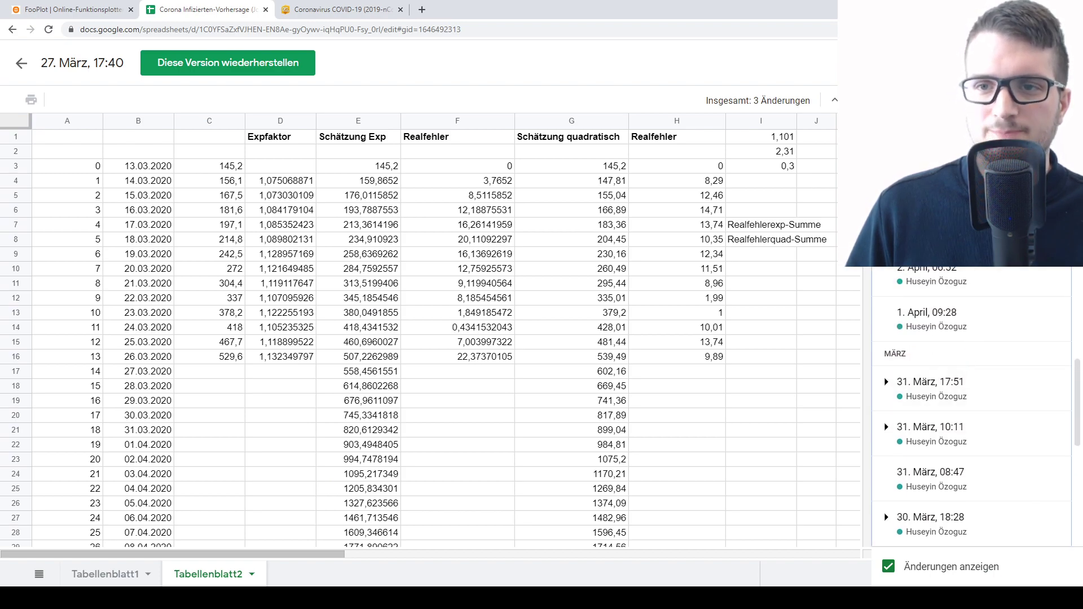
pyautogui.click(936, 226)
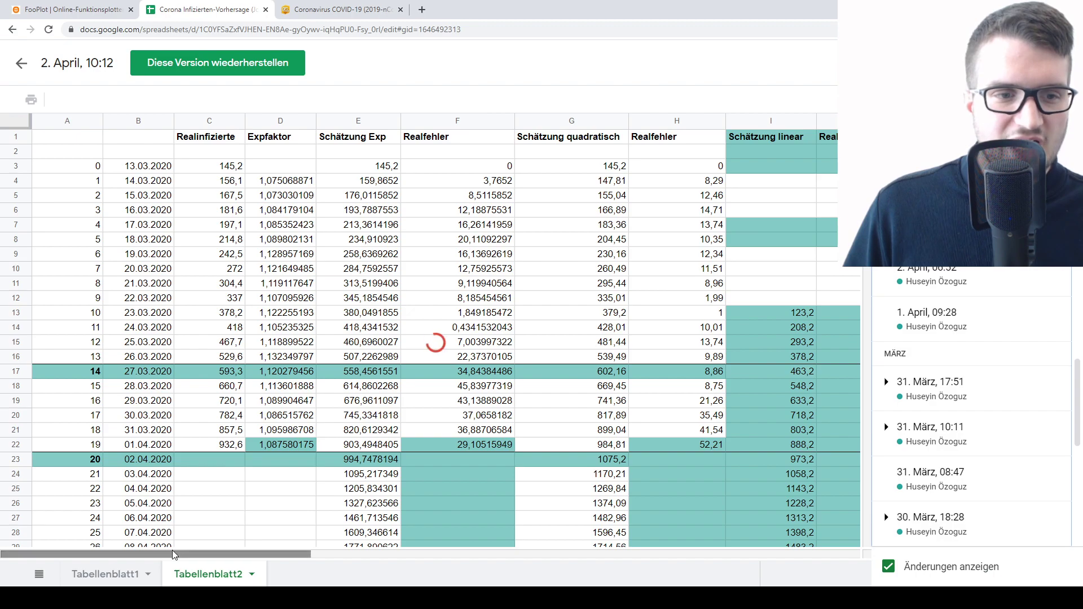
pyautogui.moveTo(176, 559); pyautogui.dragTo(287, 560)
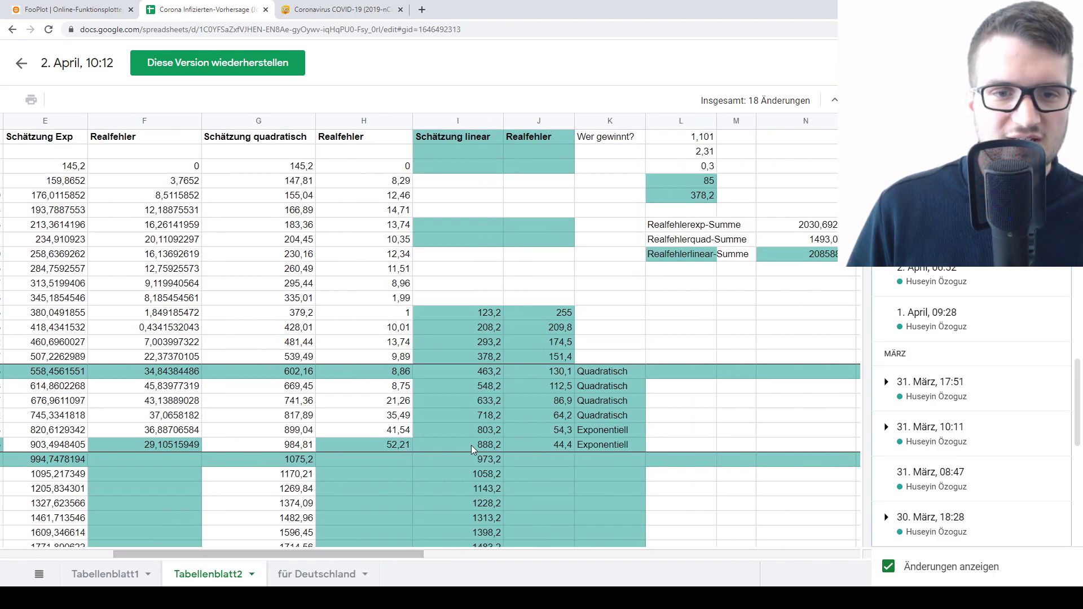
pyautogui.scroll(-12, 477, 451)
pyautogui.scroll(-4, 464, 495)
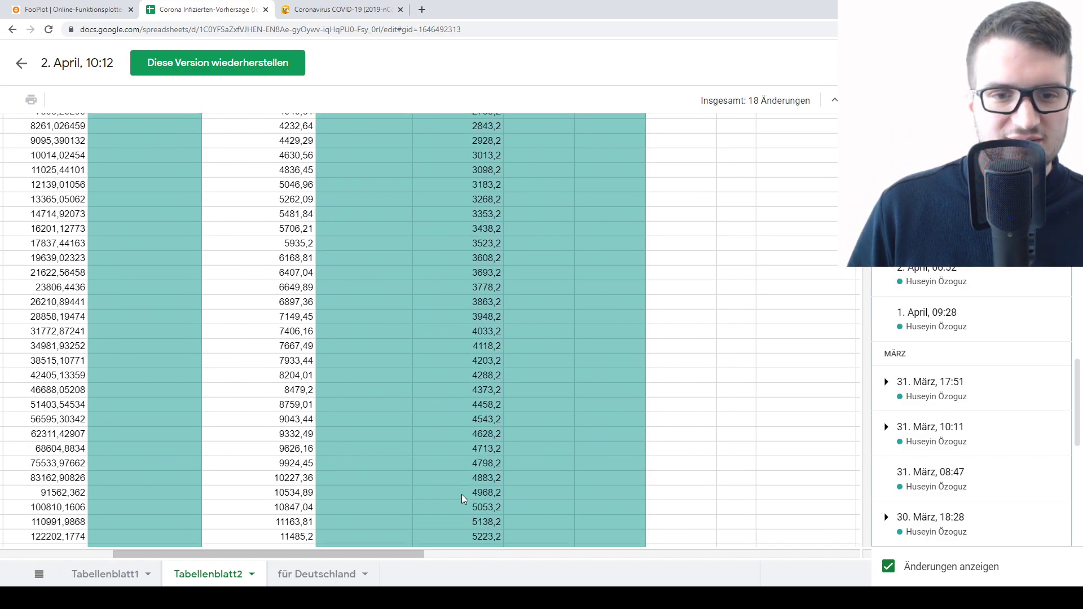
pyautogui.moveTo(401, 555); pyautogui.dragTo(287, 555)
pyautogui.scroll(-4, 584, 439)
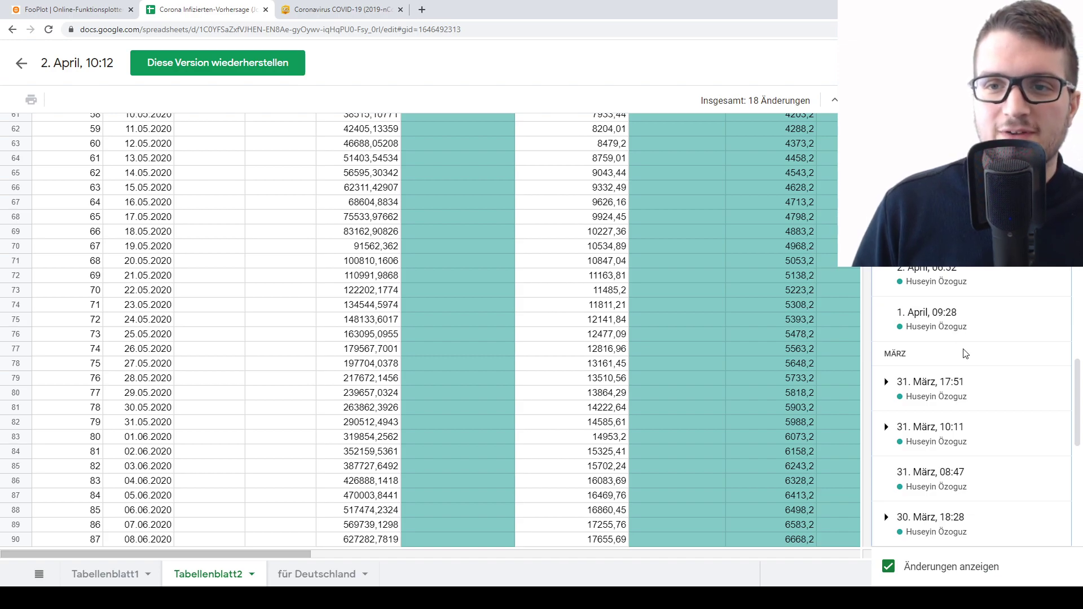
# - Leave the version history and return to the start of the current table, selecting the empty cell I7
pyautogui.scroll(3, 965, 354)
pyautogui.scroll(2, 702, 389)
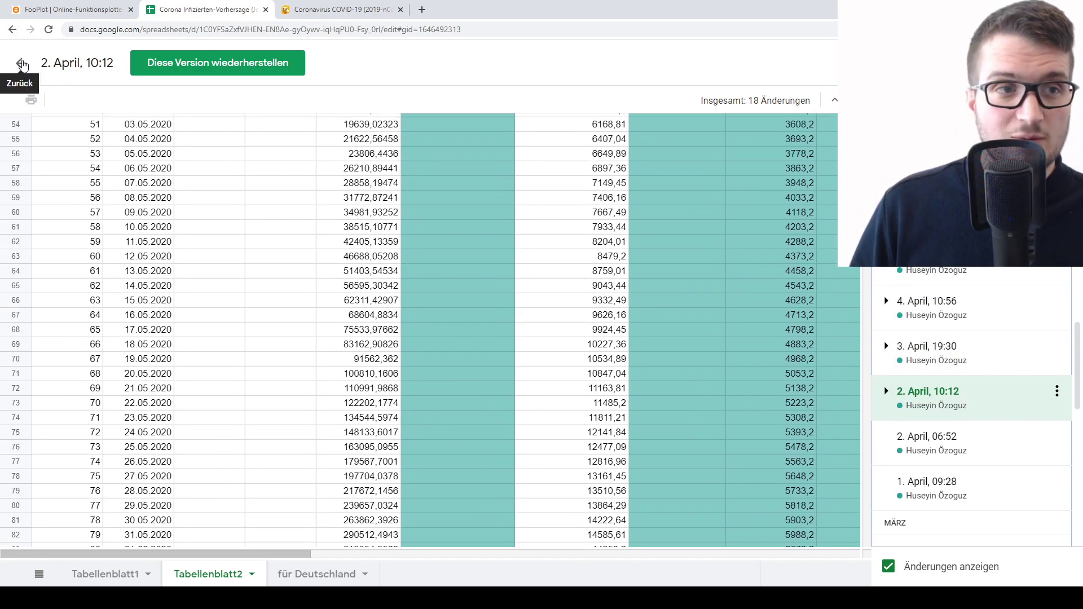
pyautogui.click(21, 65)
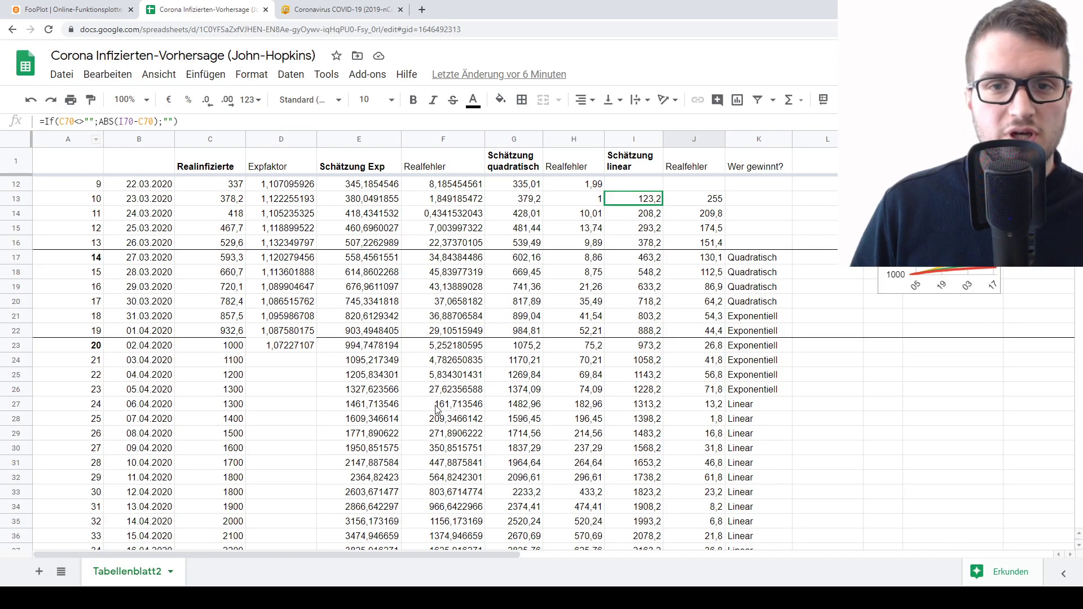
pyautogui.scroll(2, 436, 409)
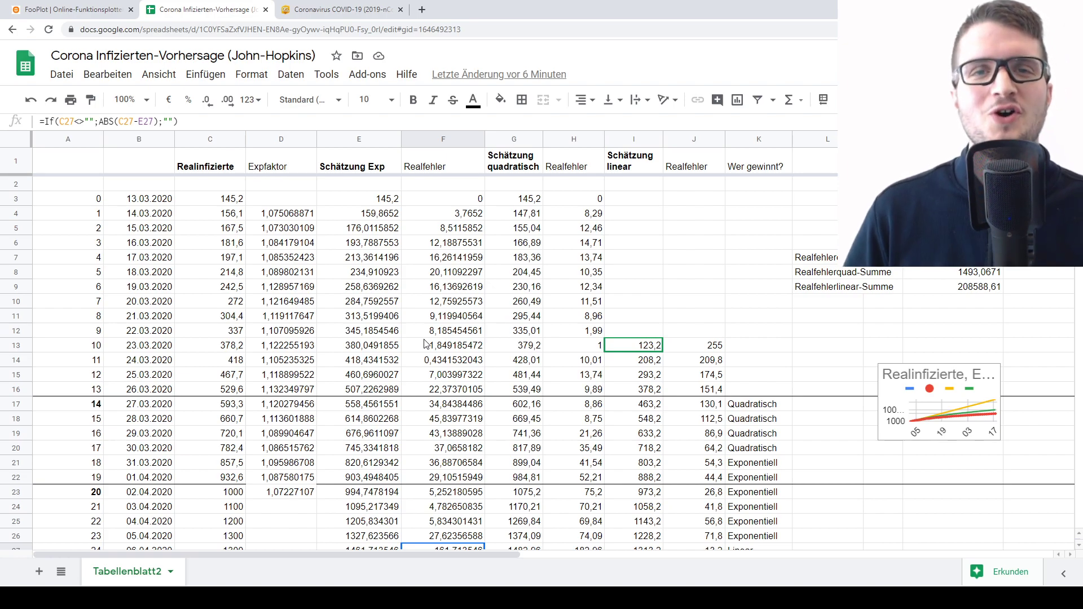
pyautogui.click(641, 261)
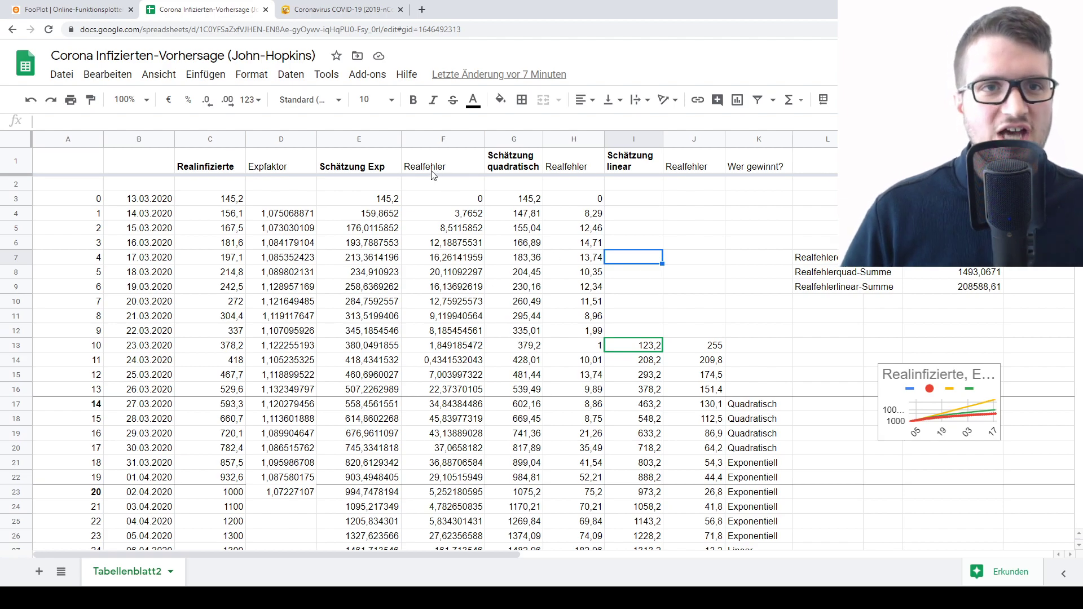
# - Switch to the Johns Hopkins COVID-19 dashboard, view its full overview, and examine the enlarged Confirmed chart around late March
pyautogui.click(366, 16)
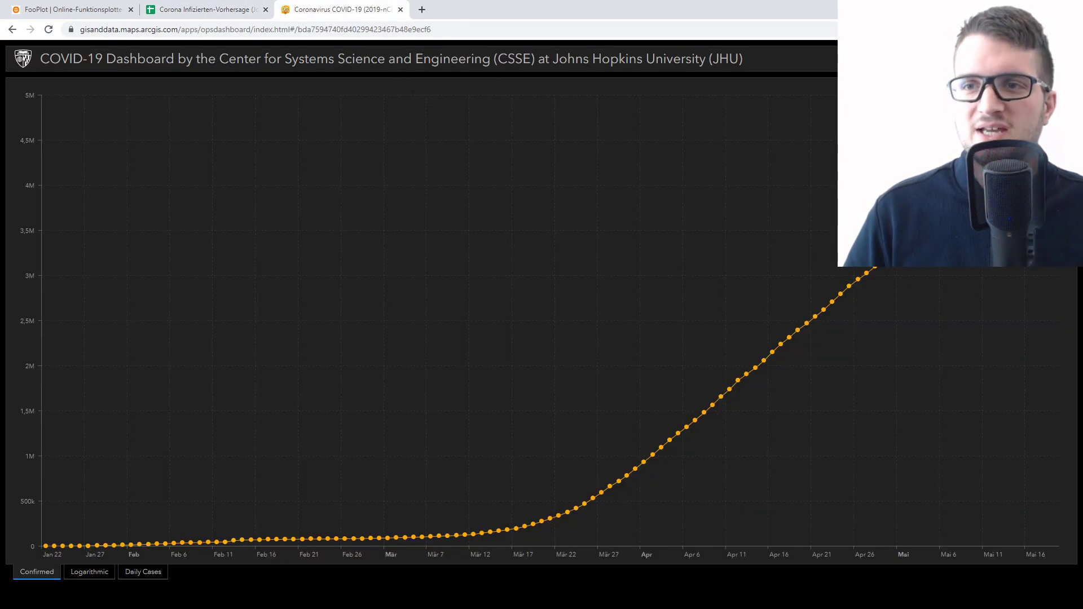
pyautogui.click(1076, 85)
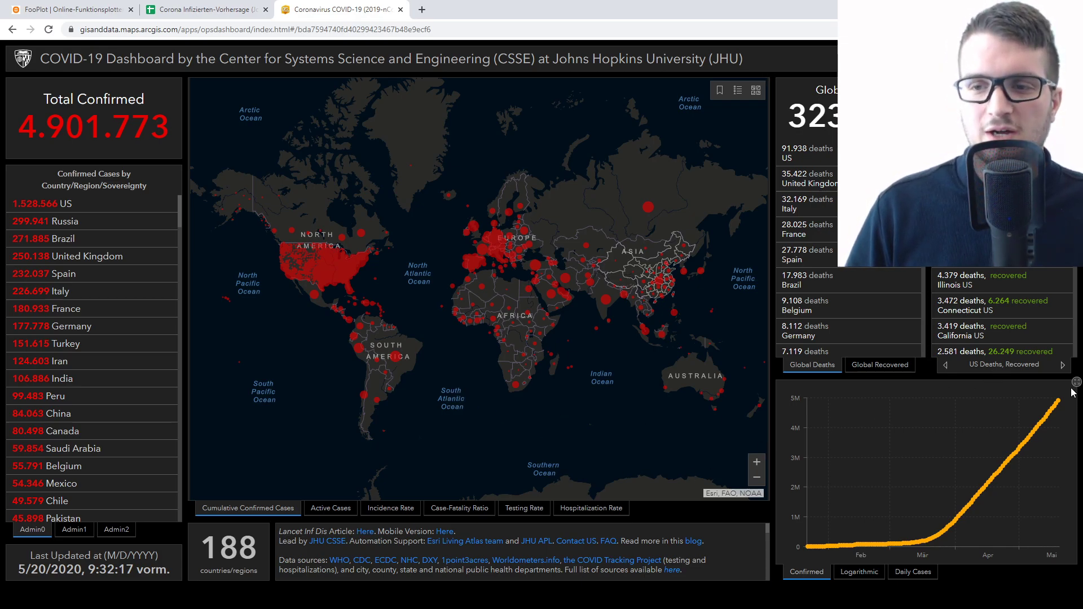
pyautogui.click(1076, 383)
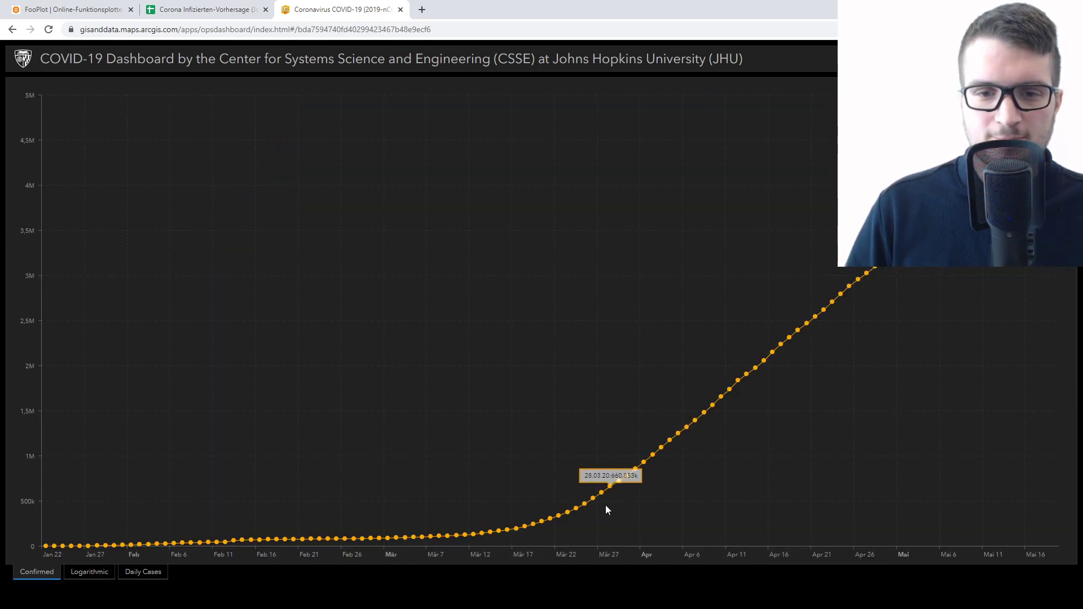
pyautogui.moveTo(644, 463)
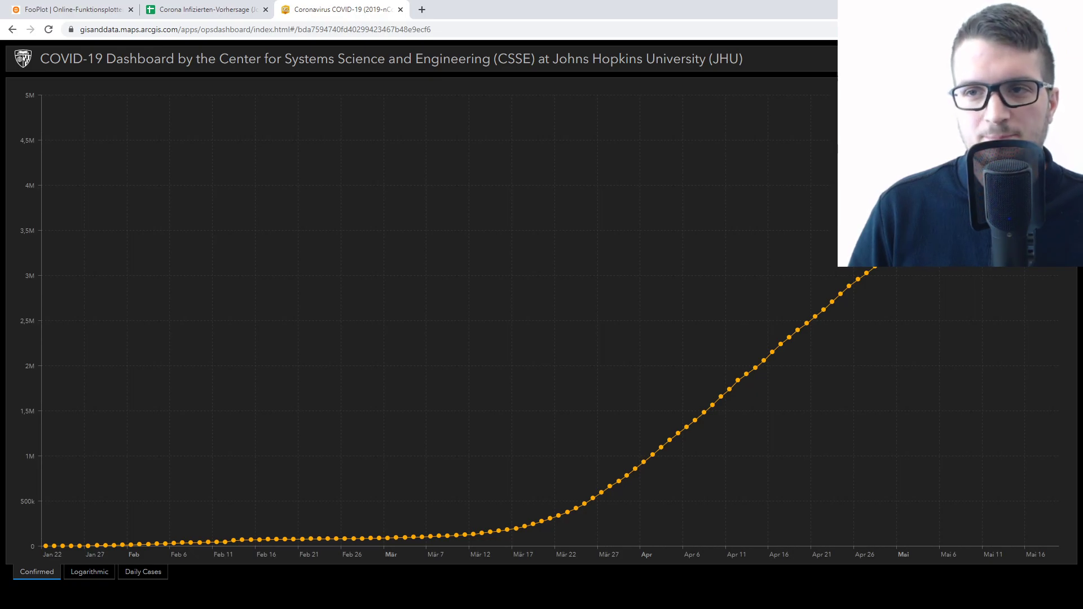
# - Restore the full dashboard overview from the enlarged chart and switch back to the Corona Infizierten-Vorhersage spreadsheet, selecting the empty cell I12
pyautogui.click(922, 273)
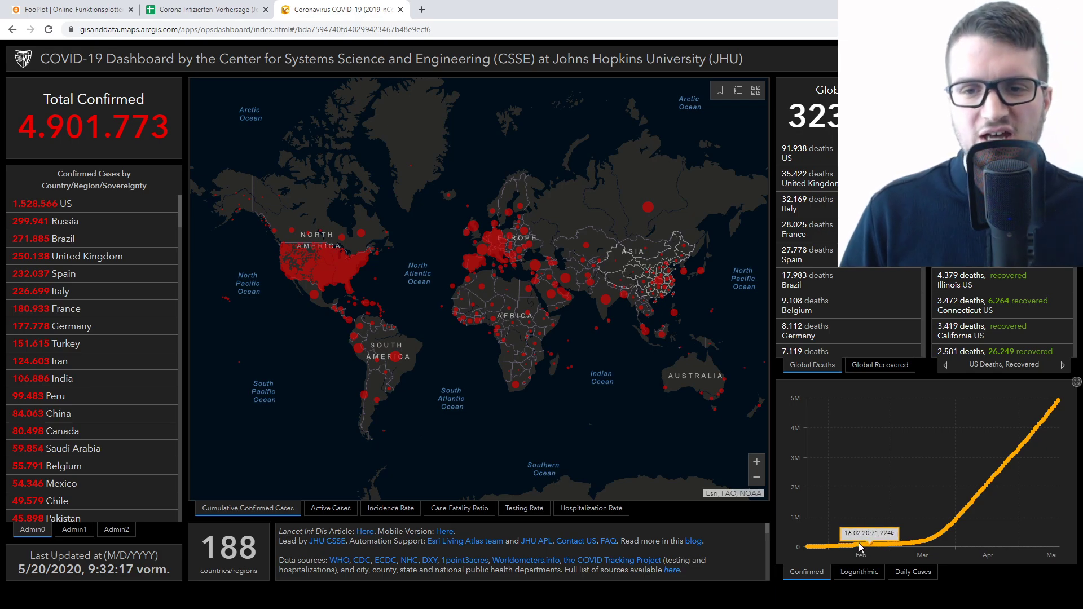
pyautogui.click(224, 13)
pyautogui.click(443, 272)
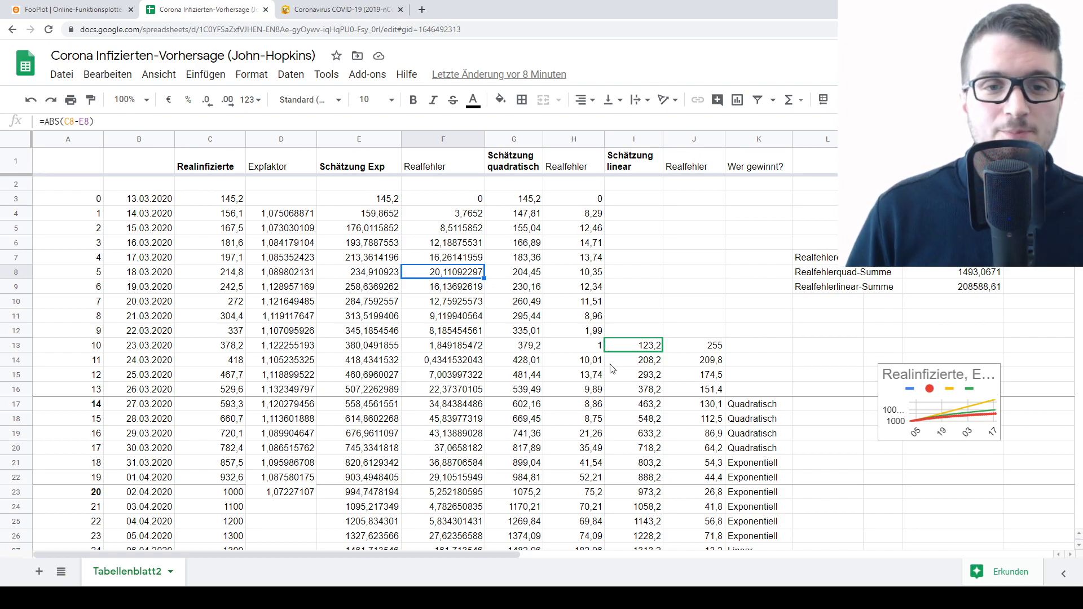
pyautogui.click(648, 335)
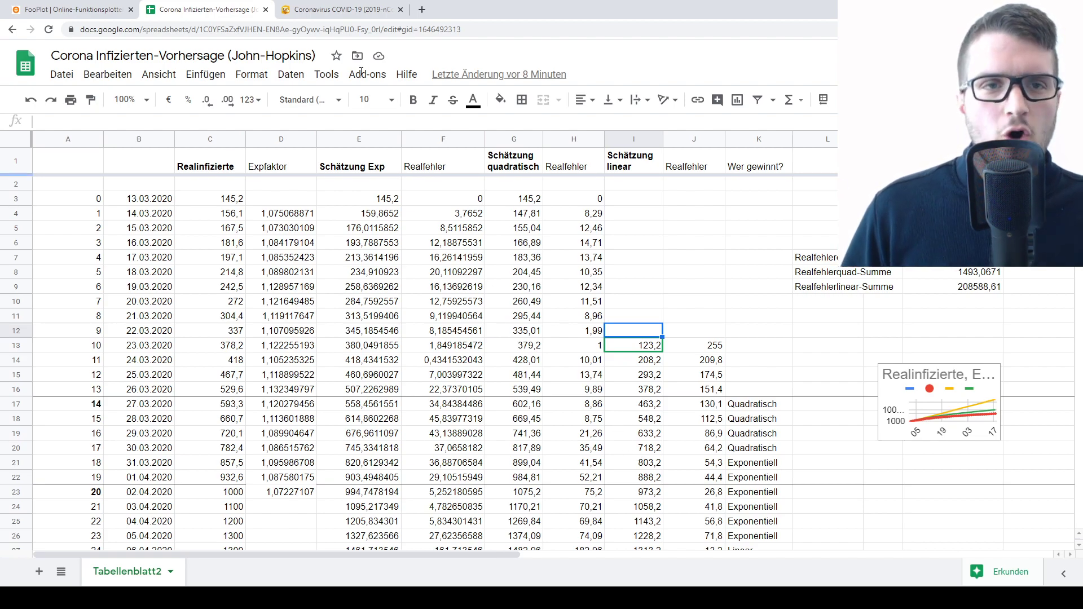
# - Revisit the Johns Hopkins dashboard overview briefly and return to the spreadsheet, selecting the exponential estimate for 16.03.2020
pyautogui.click(291, 9)
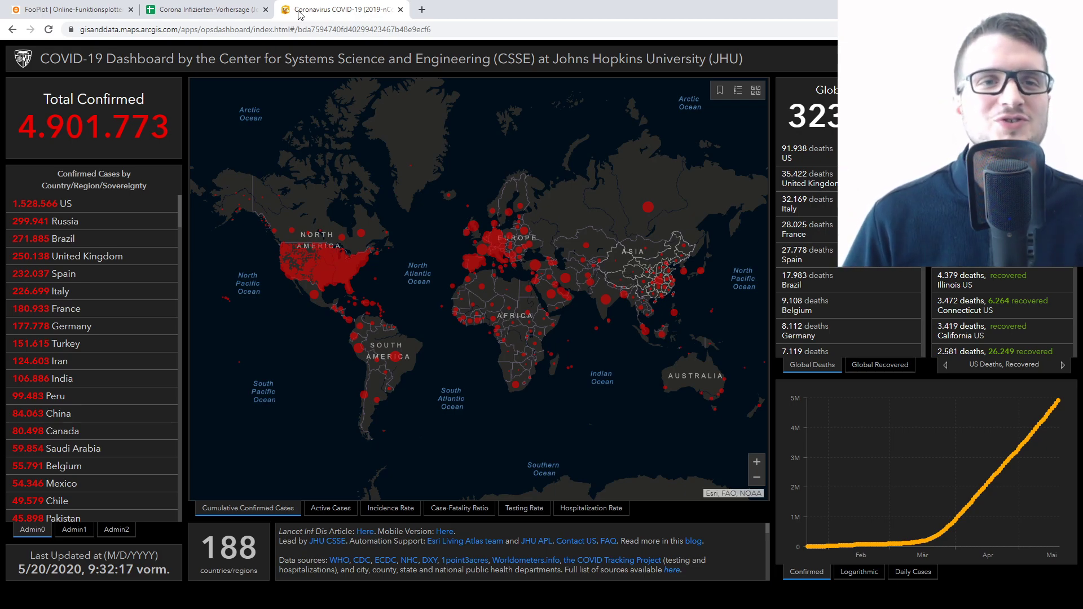
pyautogui.click(233, 12)
pyautogui.click(355, 242)
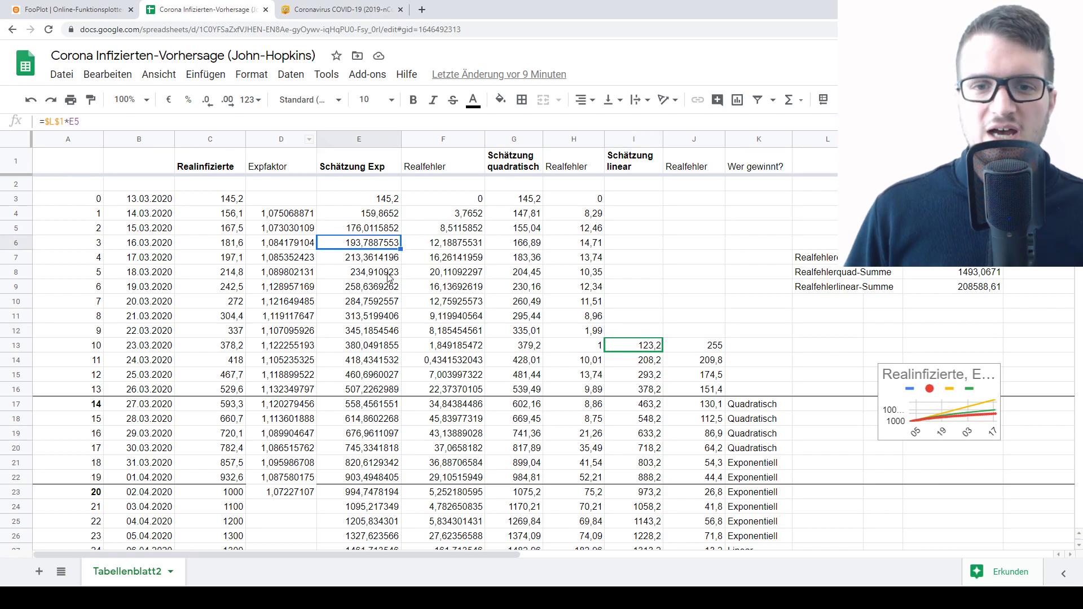
# - Review the real figures and the three estimates through May 2020, and select the empty Realinfizierte cell for 20.05.2020
pyautogui.scroll(-9, 388, 277)
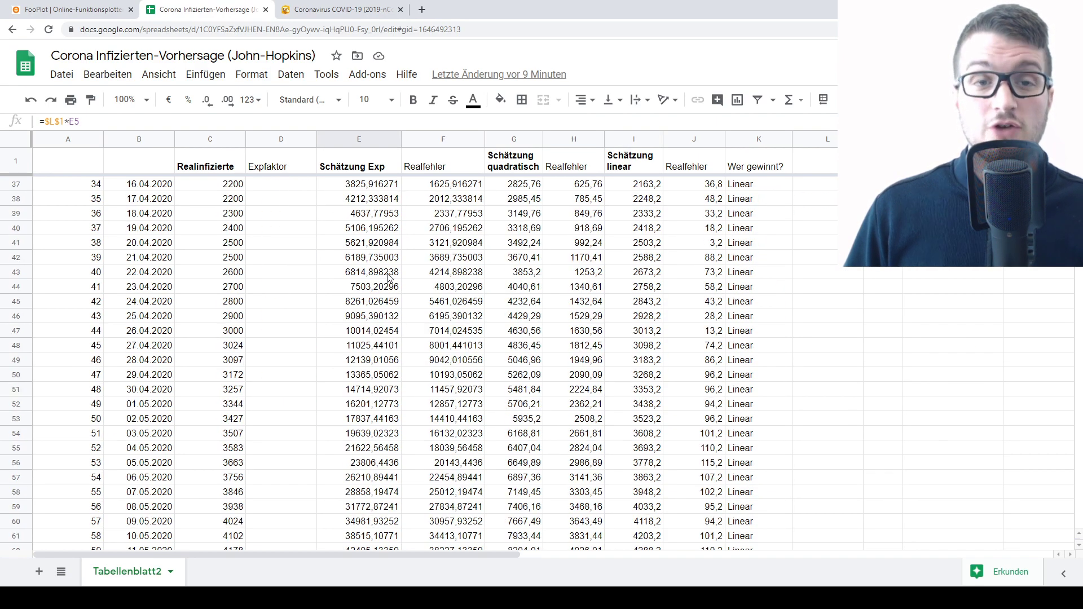
pyautogui.scroll(-8, 398, 273)
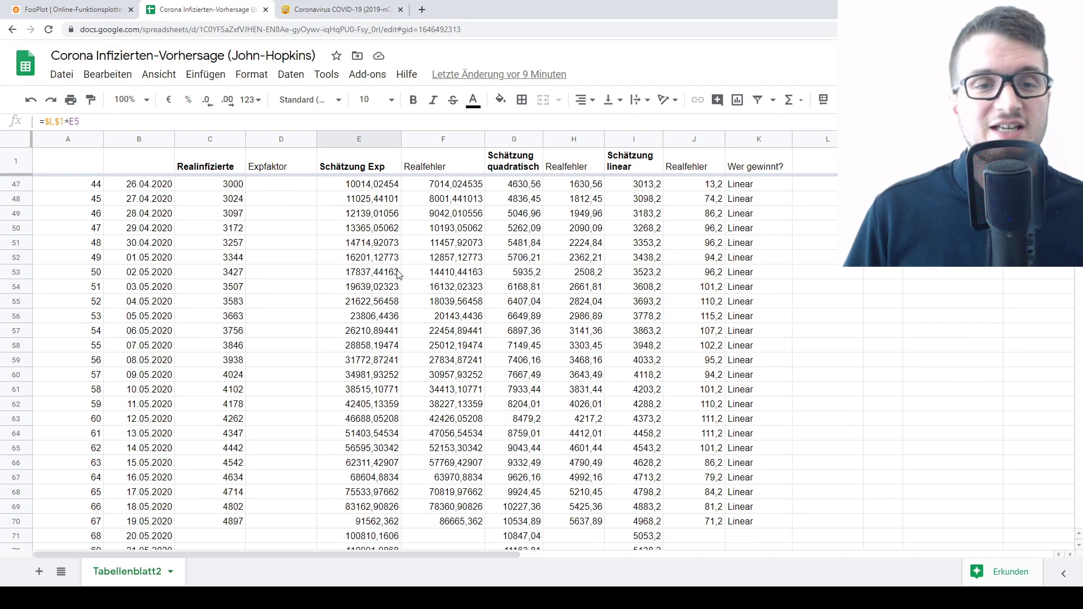
pyautogui.click(228, 230)
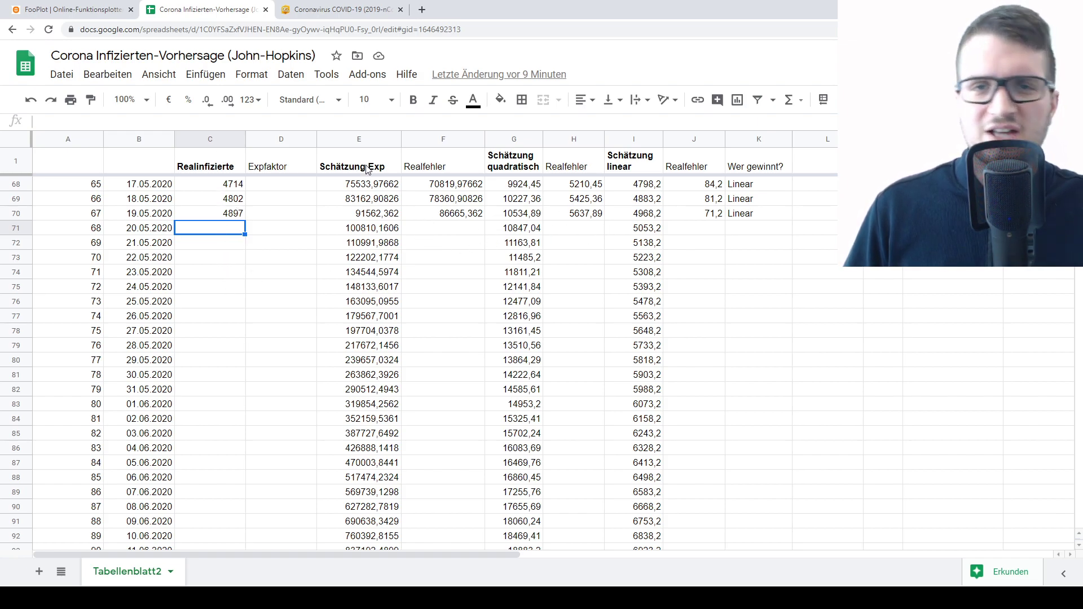
# - Highlight the 30.06.2020 row, inspect its quadratic and linear estimates, and return to the start of the table
pyautogui.click(634, 166)
pyautogui.scroll(-10, 393, 403)
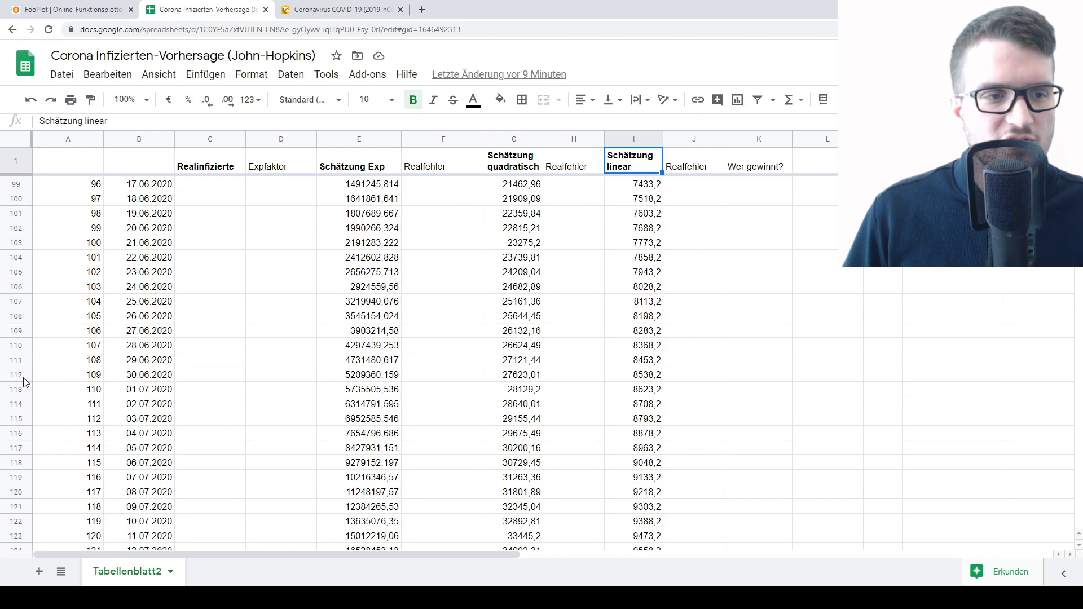
pyautogui.click(17, 375)
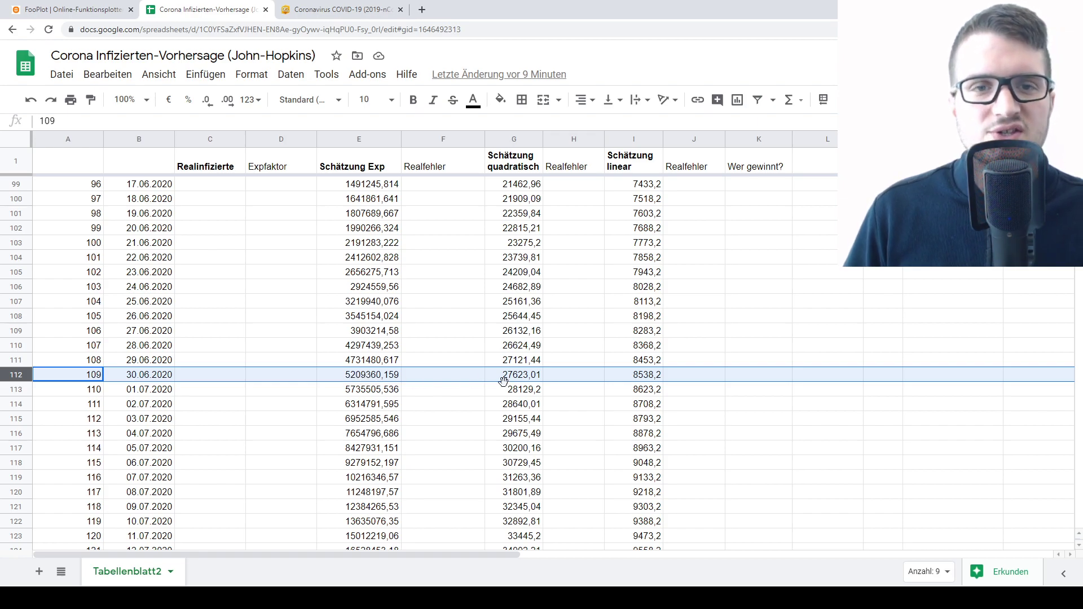
pyautogui.click(520, 378)
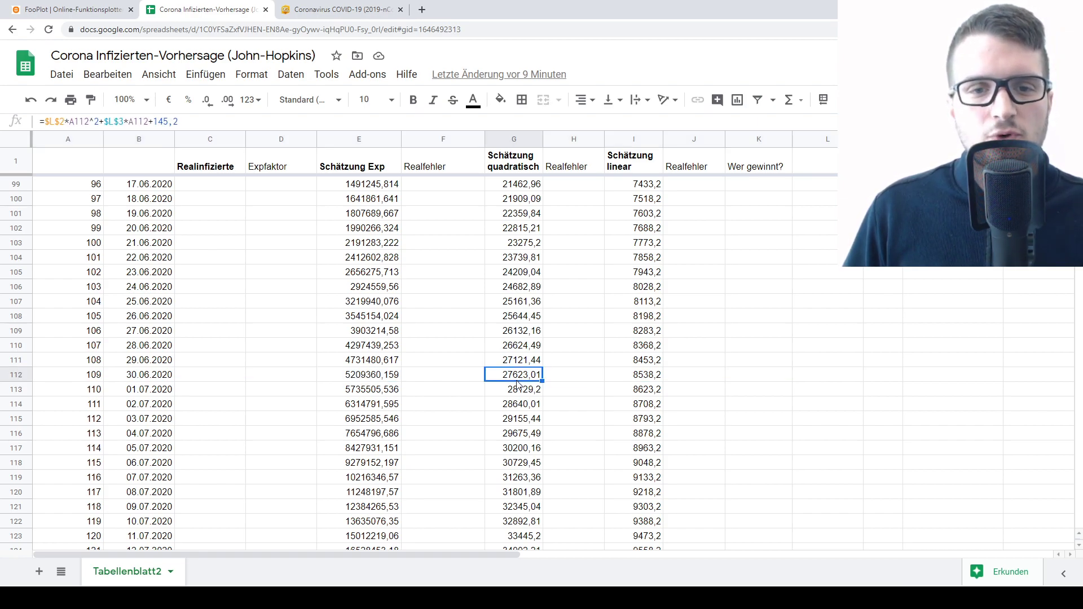
pyautogui.click(640, 378)
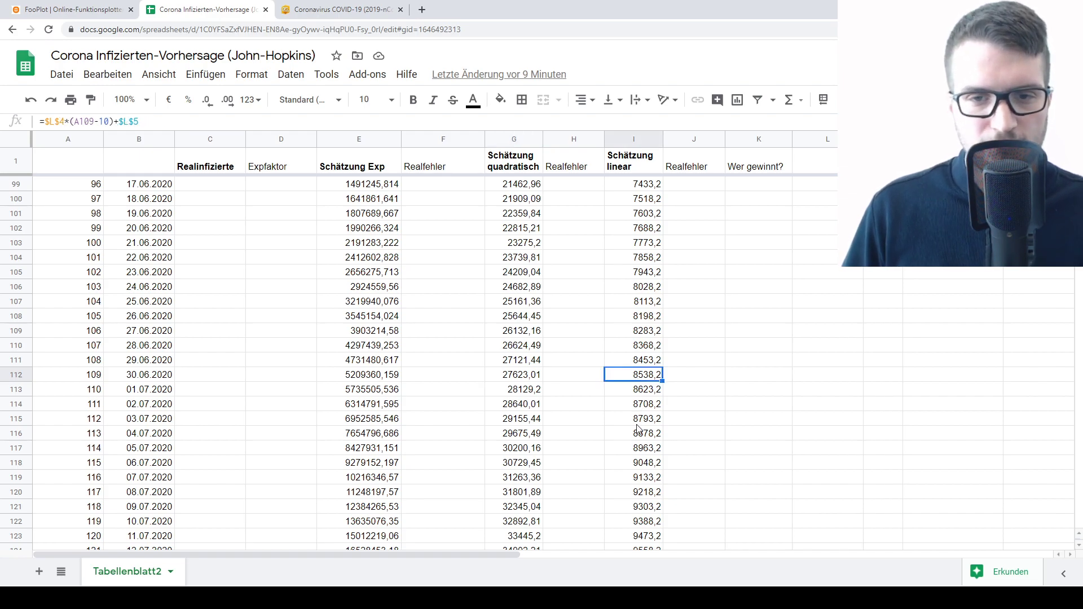
pyautogui.scroll(15, 637, 428)
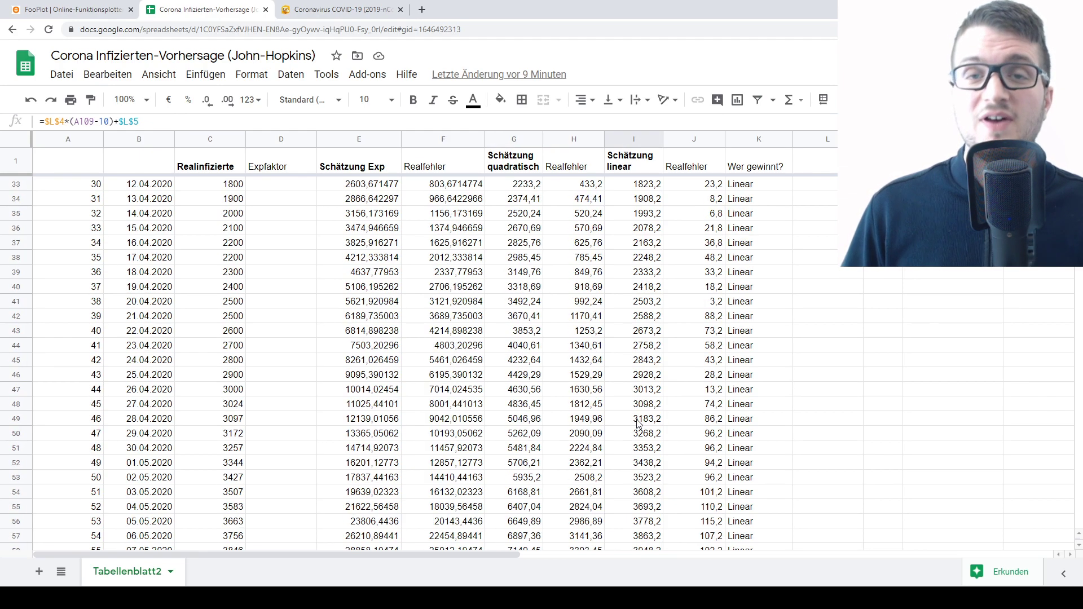
pyautogui.scroll(8, 638, 424)
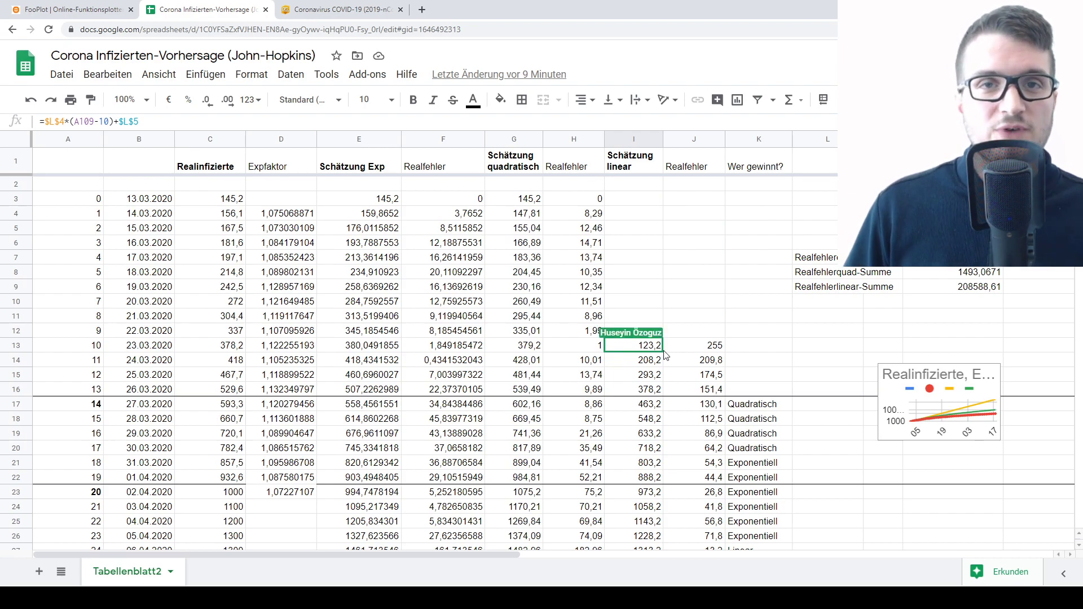